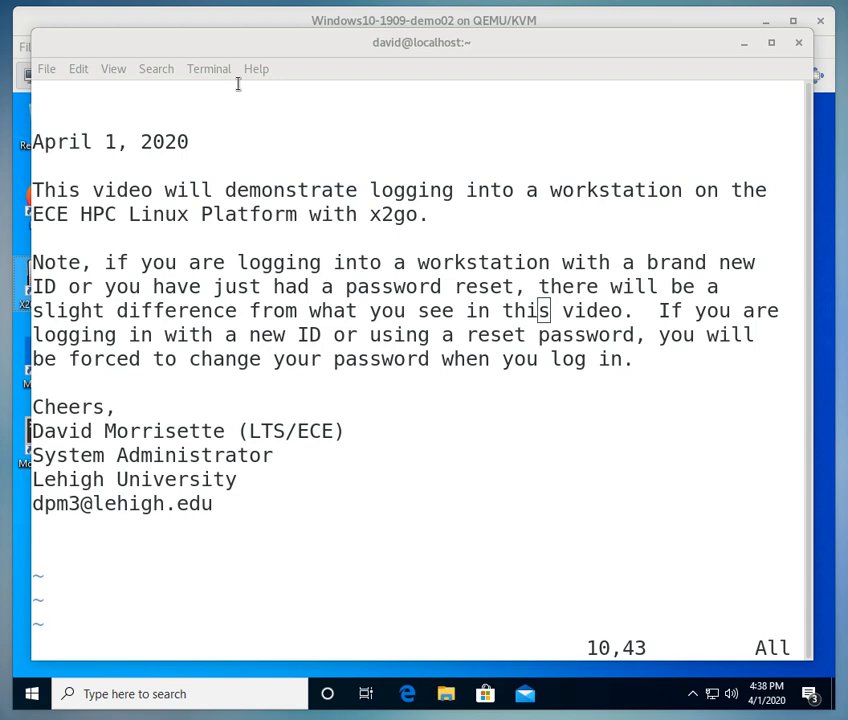
- Switch to the Windows 10 virtual machine and check the Cisco AnyConnect VPN connection status
left_click(243, 52)
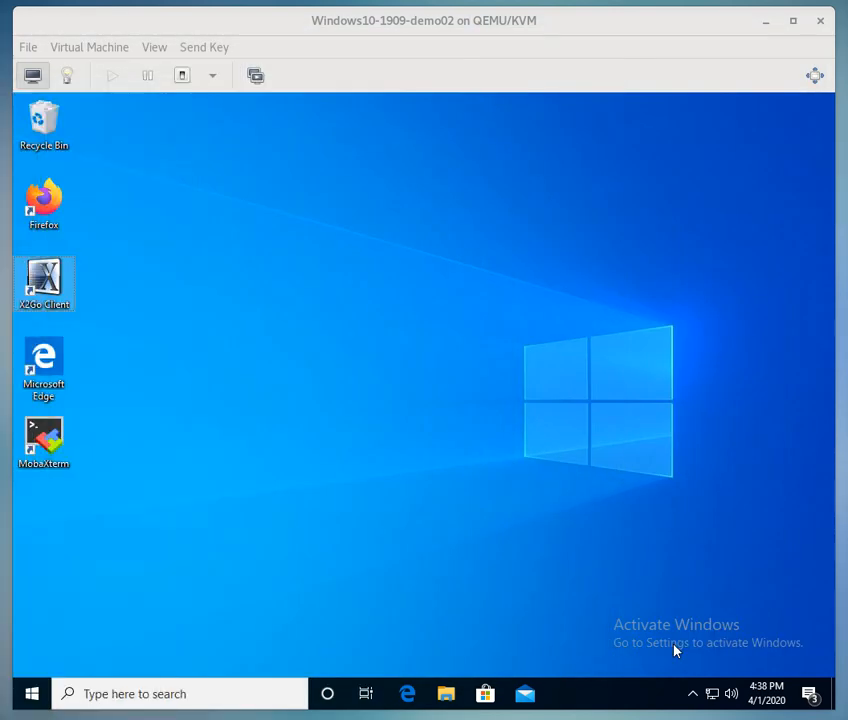
left_click(293, 426)
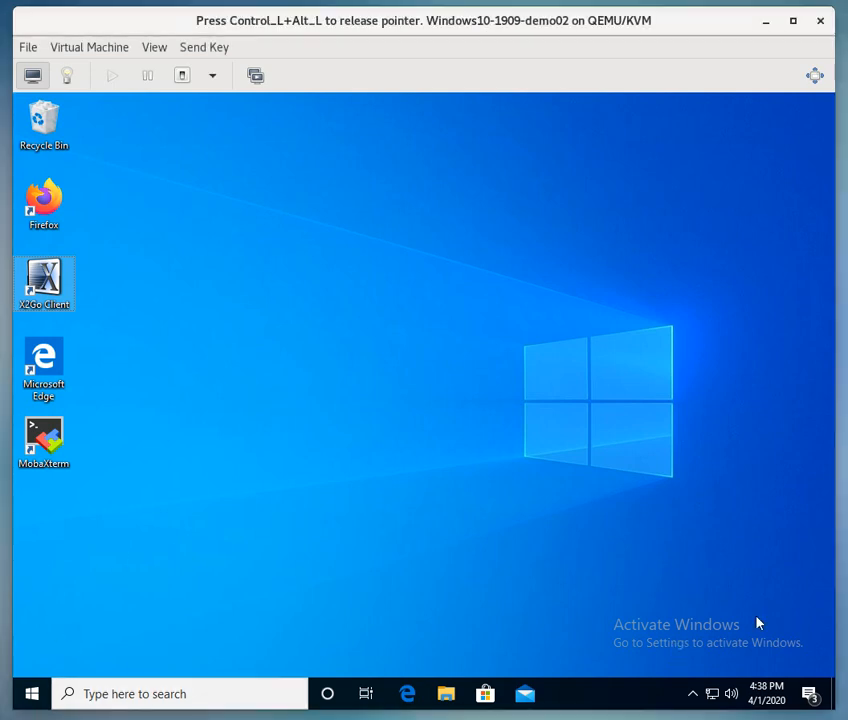
left_click(694, 694)
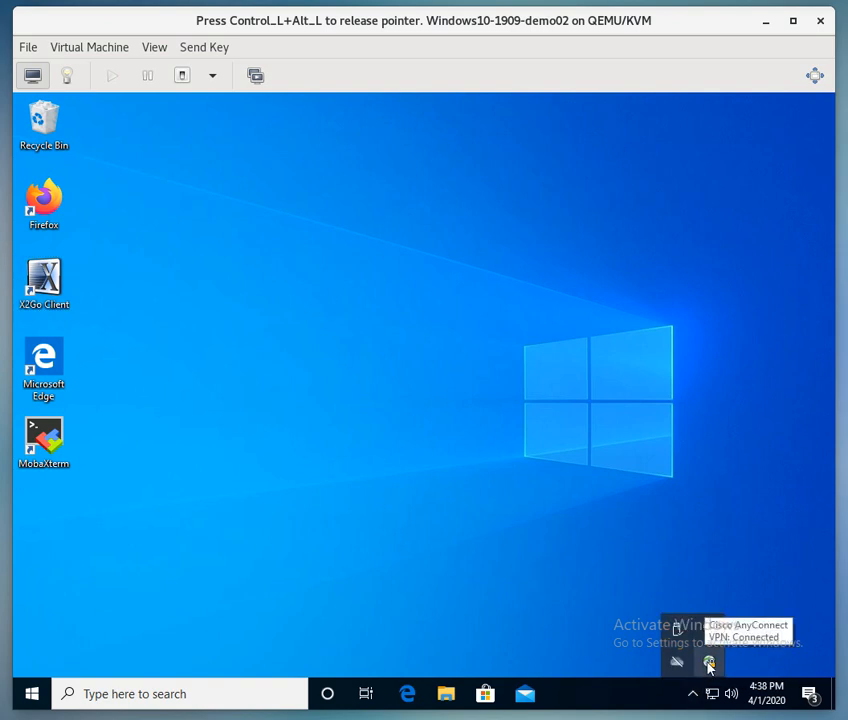
left_click(185, 442)
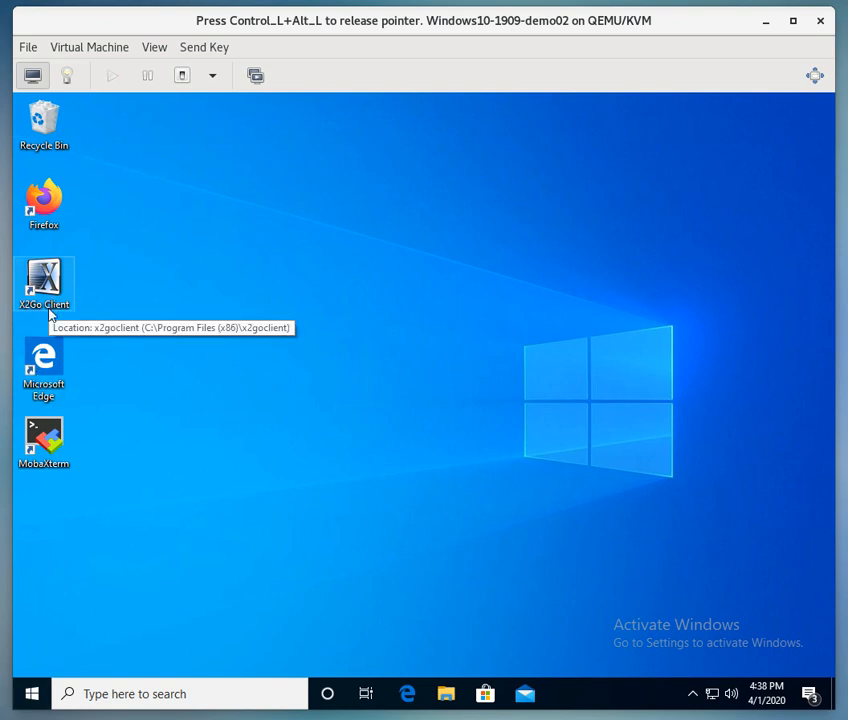
- Locate X2Go Client among the installed Windows programs, inside the X2Go Client for Windows folder, and return to the desktop
left_click(33, 694)
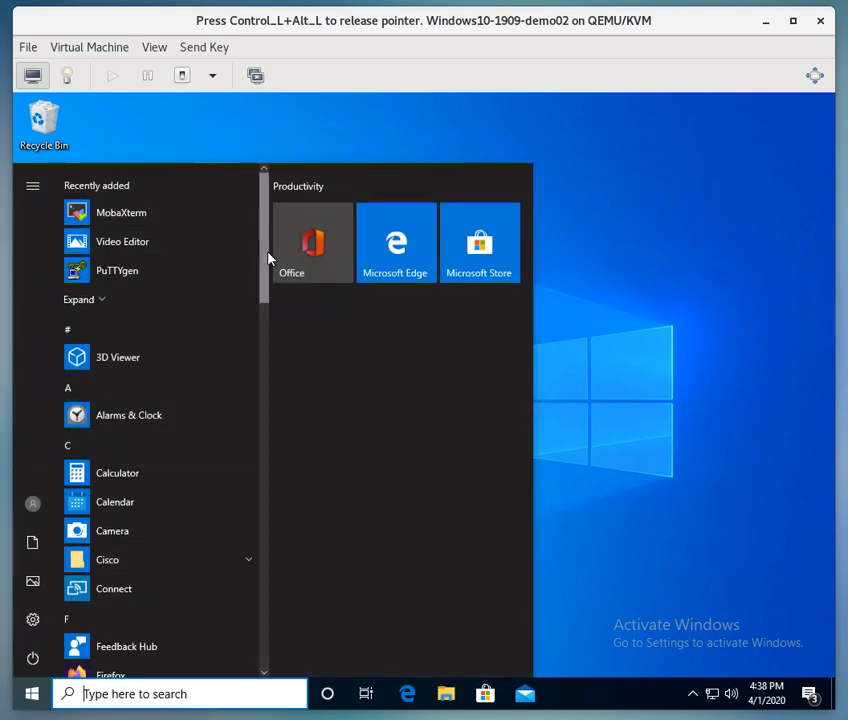
left_click_drag(264, 263, 265, 626)
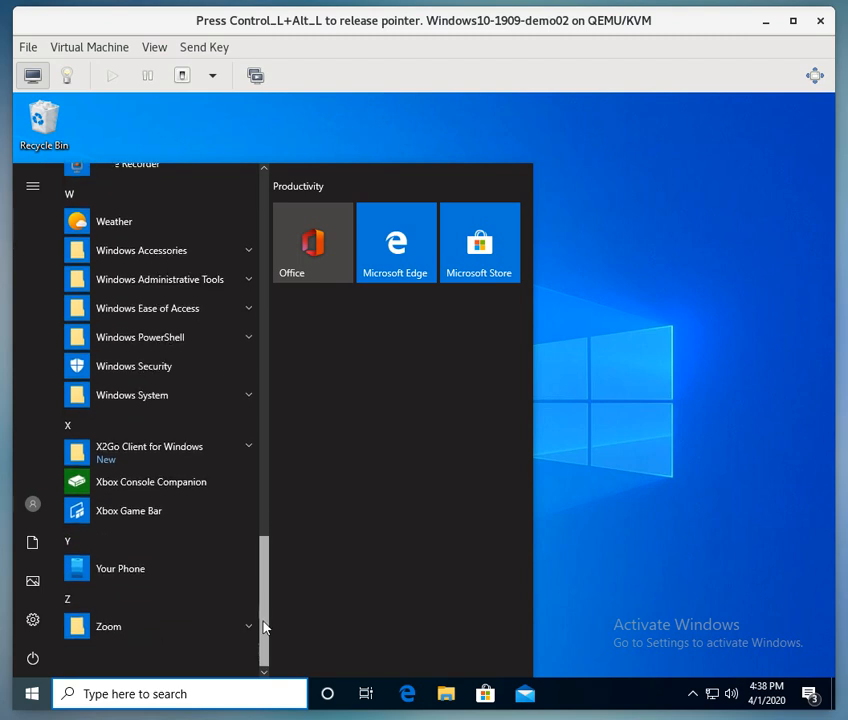
left_click(108, 446)
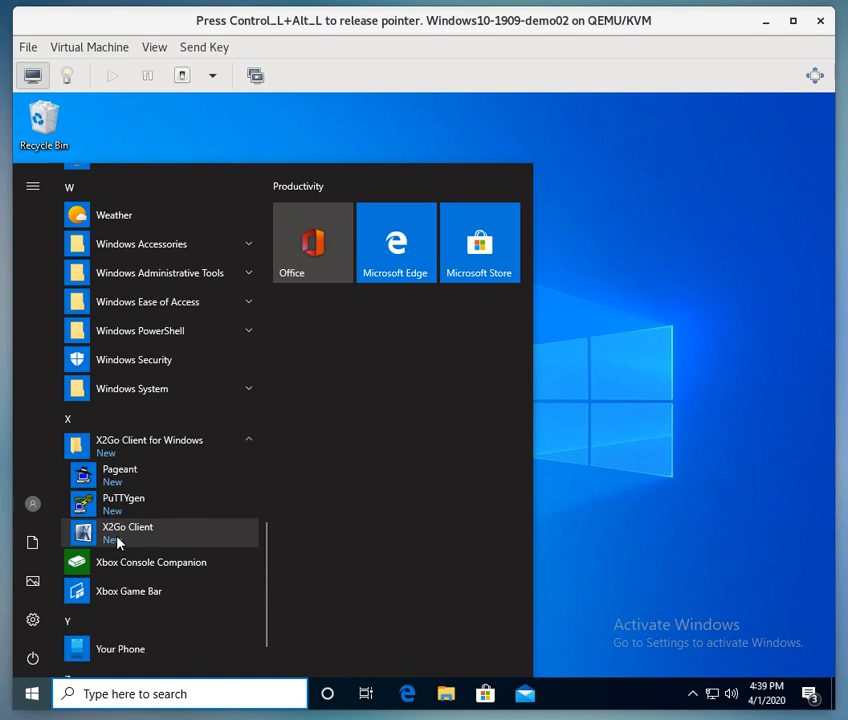
left_click(688, 213)
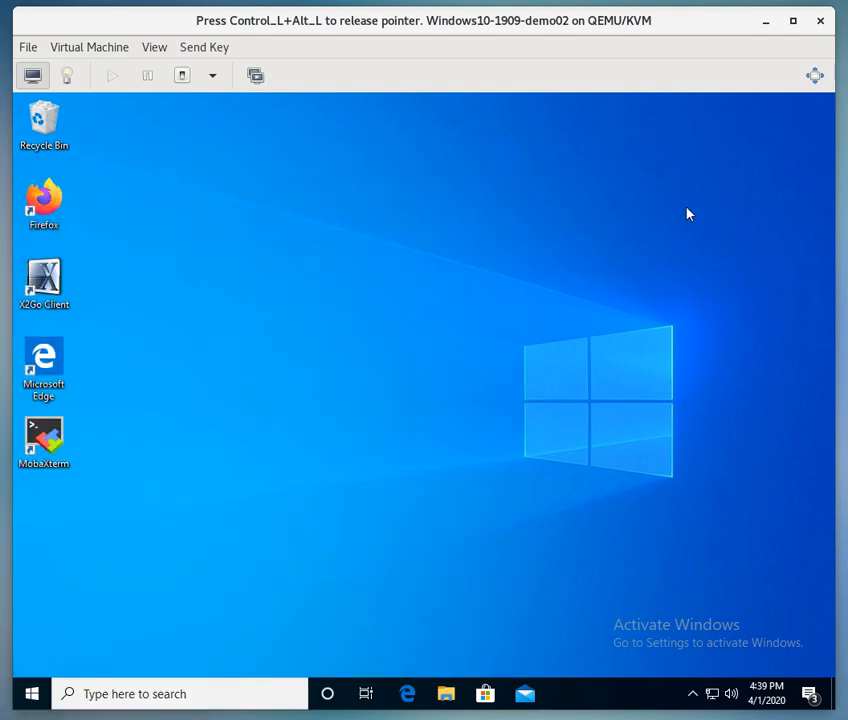
- Launch X2Go Client and start creating a new session
double_click(46, 290)
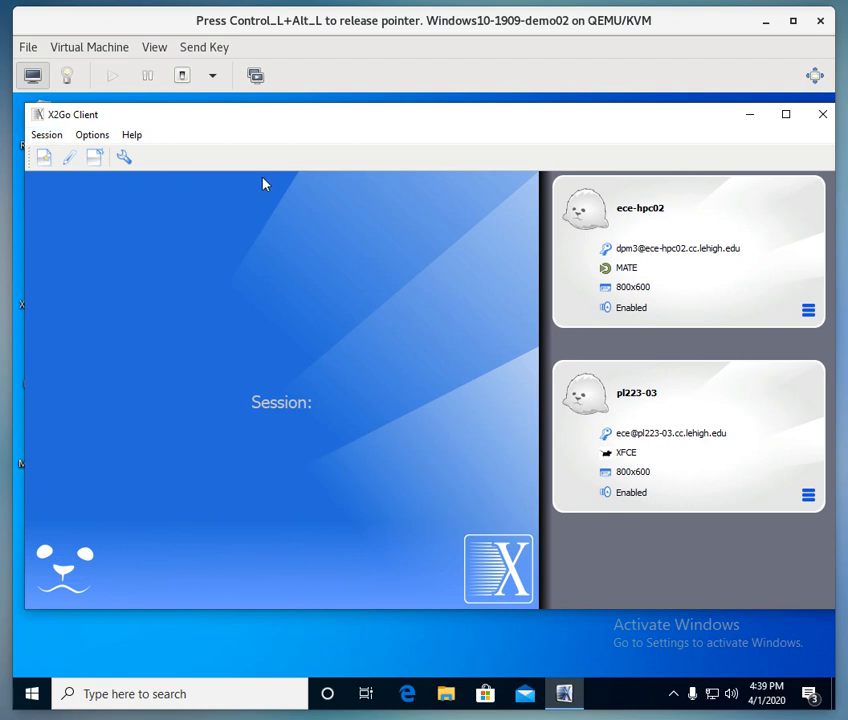
left_click(45, 138)
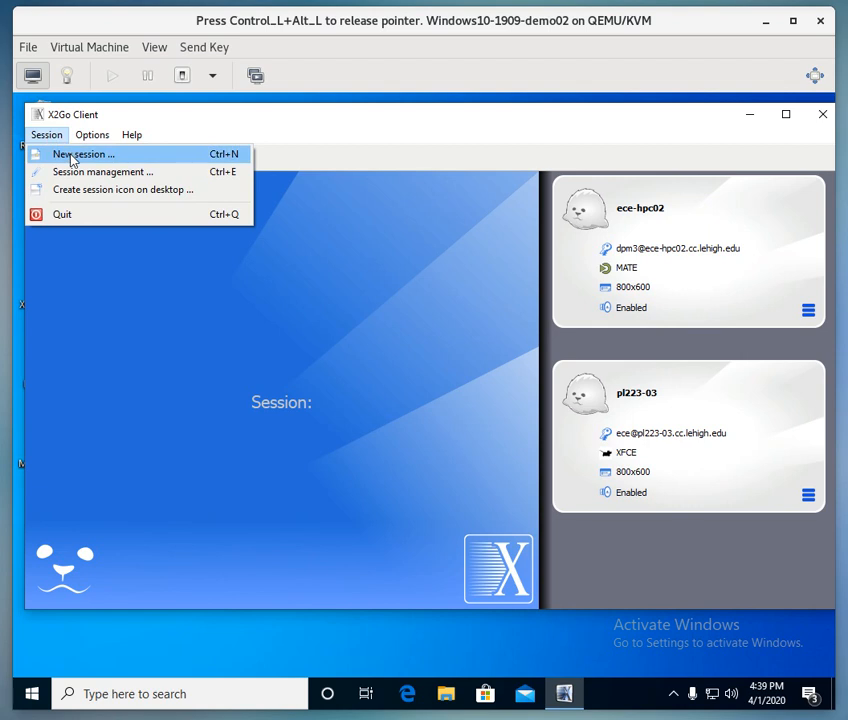
left_click(72, 157)
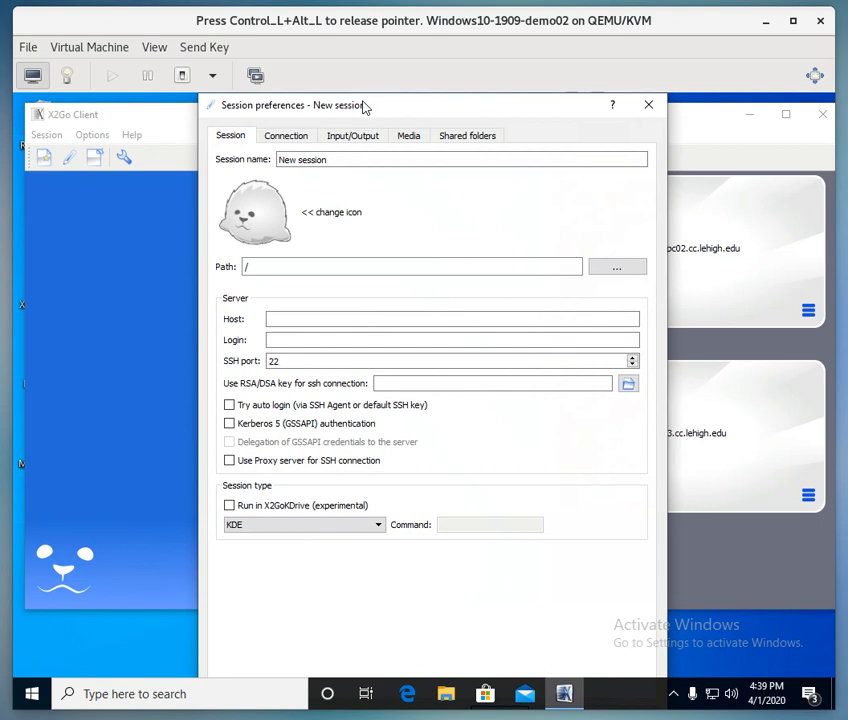
- Replace the default name of the new session with ece-hp01
left_click(340, 161)
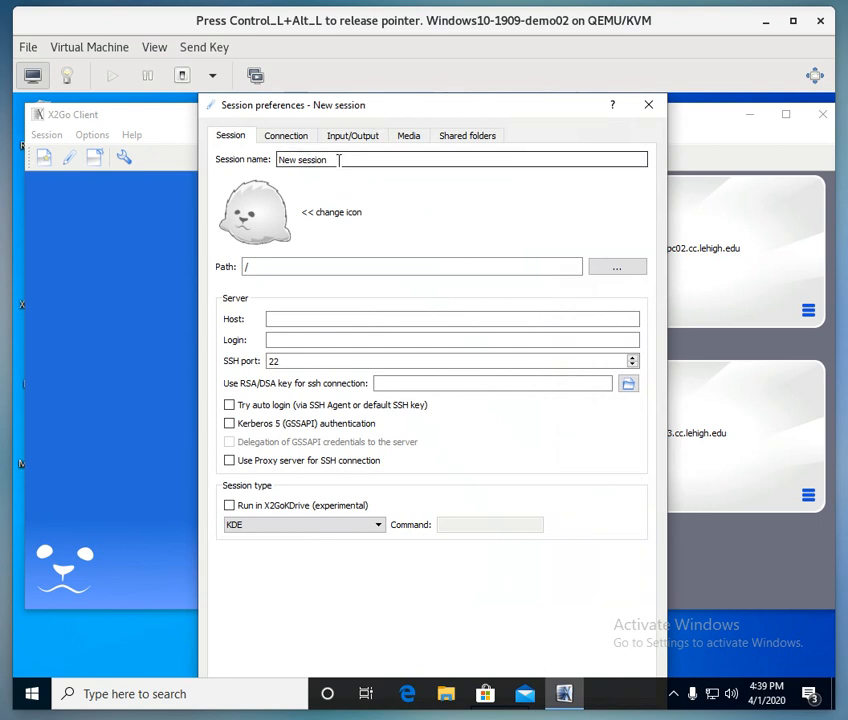
key("BackSpace")
key("BackSpace")
key("BackSpace")
key("BackSpace")
key("BackSpace")
key("BackSpace")
key("BackSpace")
key("BackSpace")
key("BackSpace")
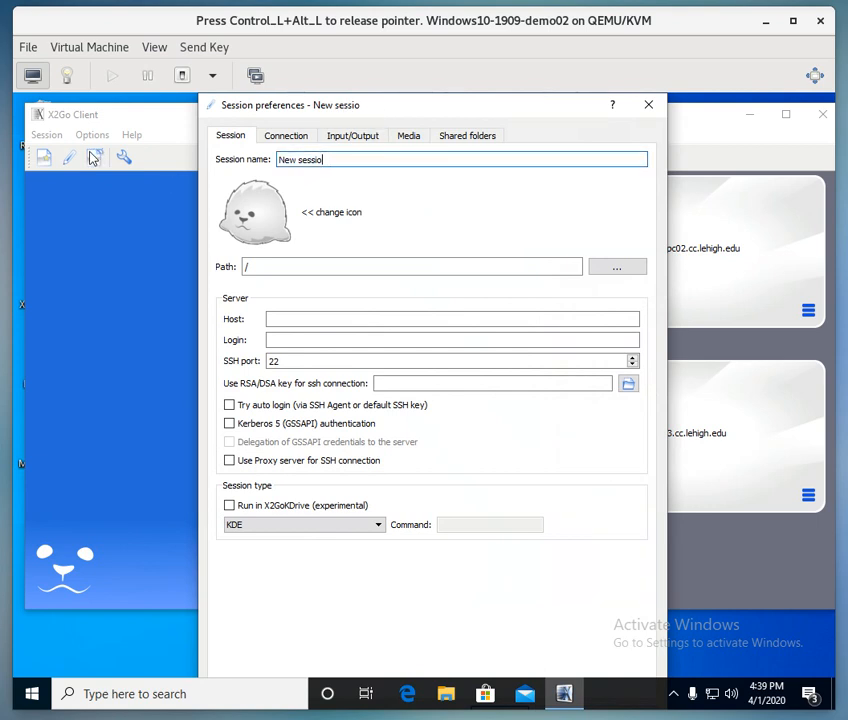
key("BackSpace")
key("BackSpace")
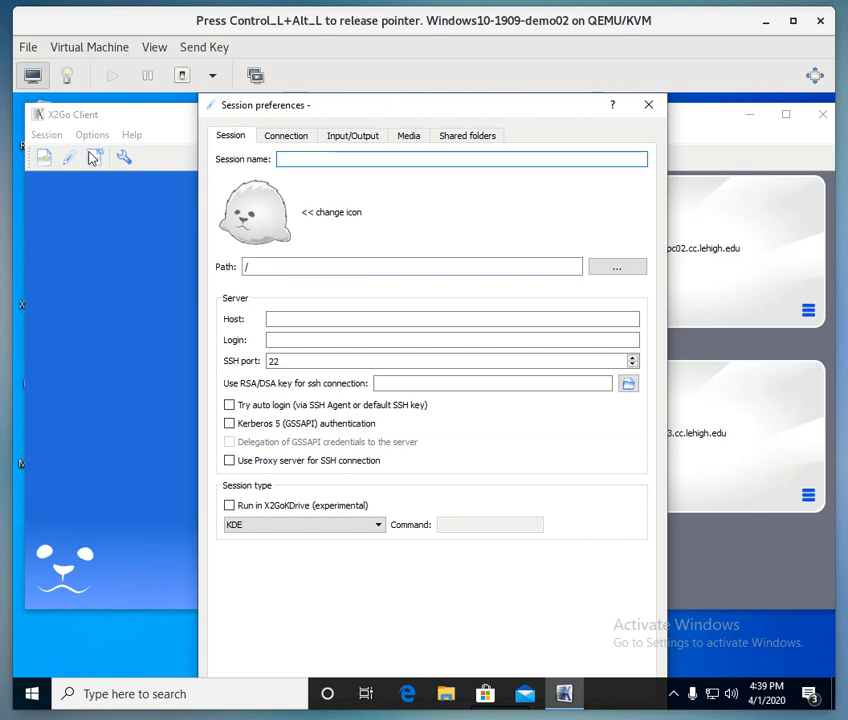
type("ece-hp01")
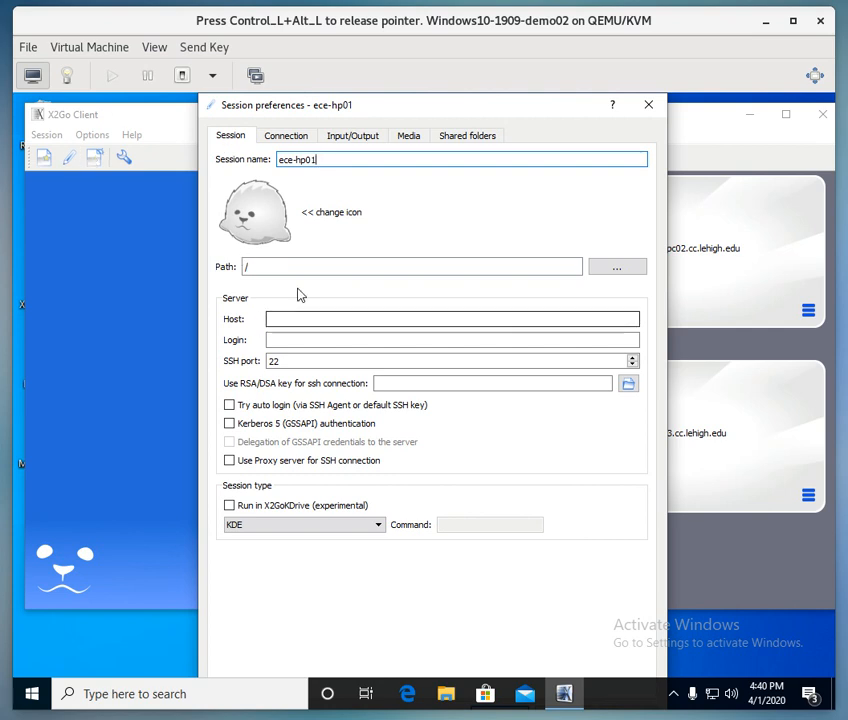
- Set the session's host to ece-hpc01.cc.lehigh.edu and enter the account's login name
left_click(285, 317)
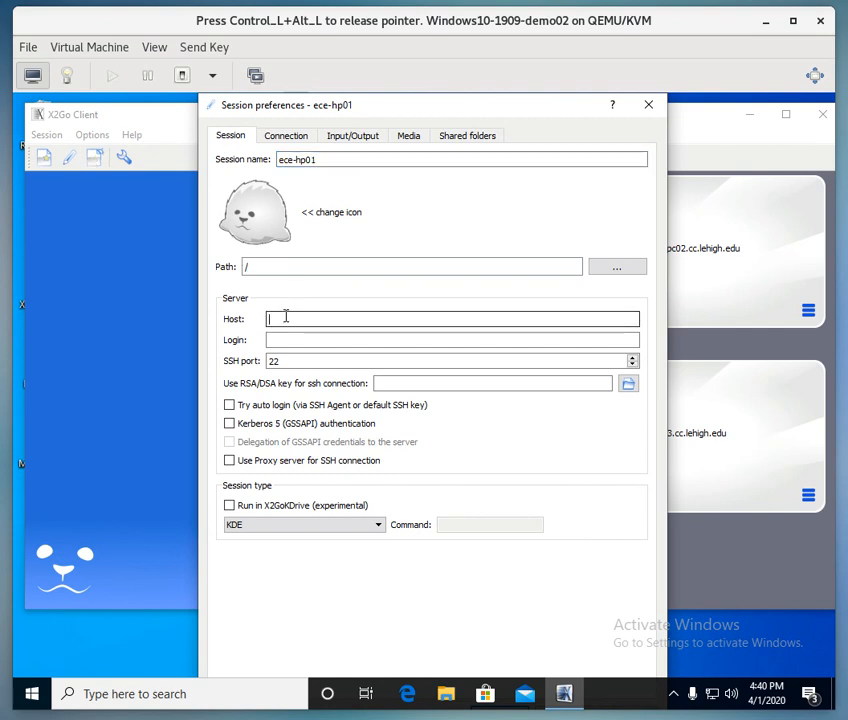
type("e")
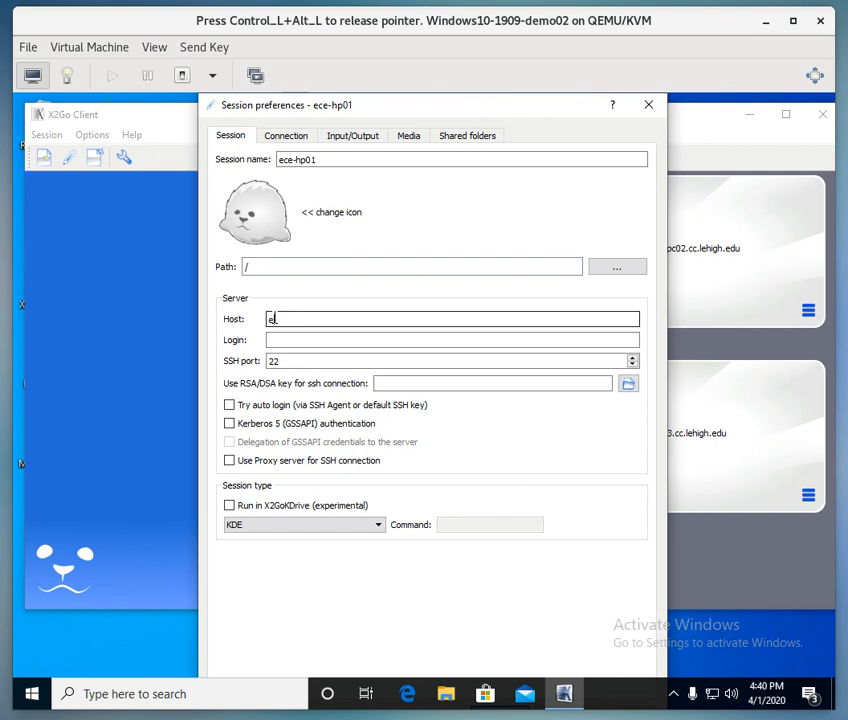
type("ce-hpc01.cc.lehigh.edu")
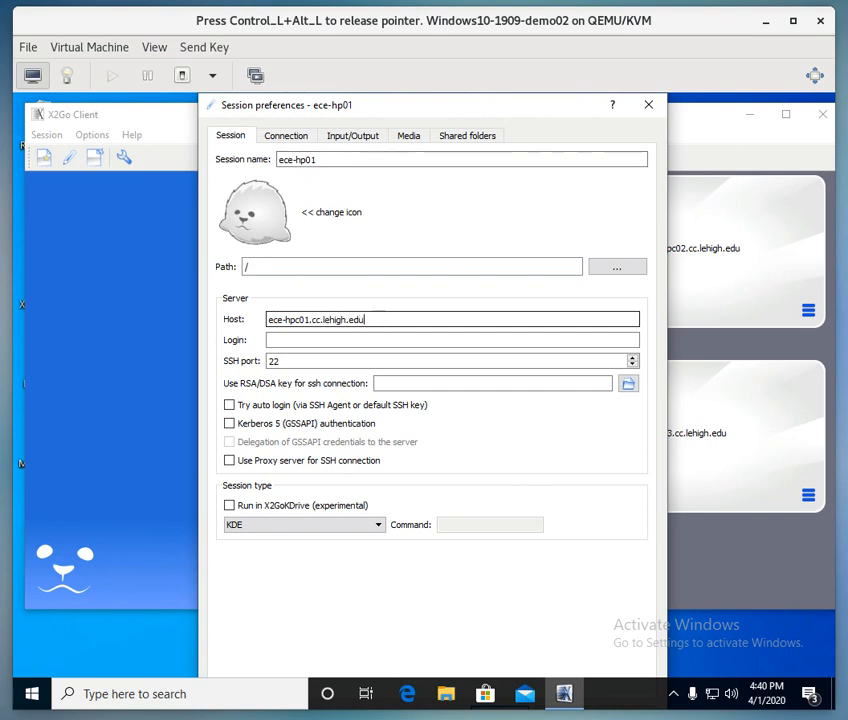
left_click(286, 338)
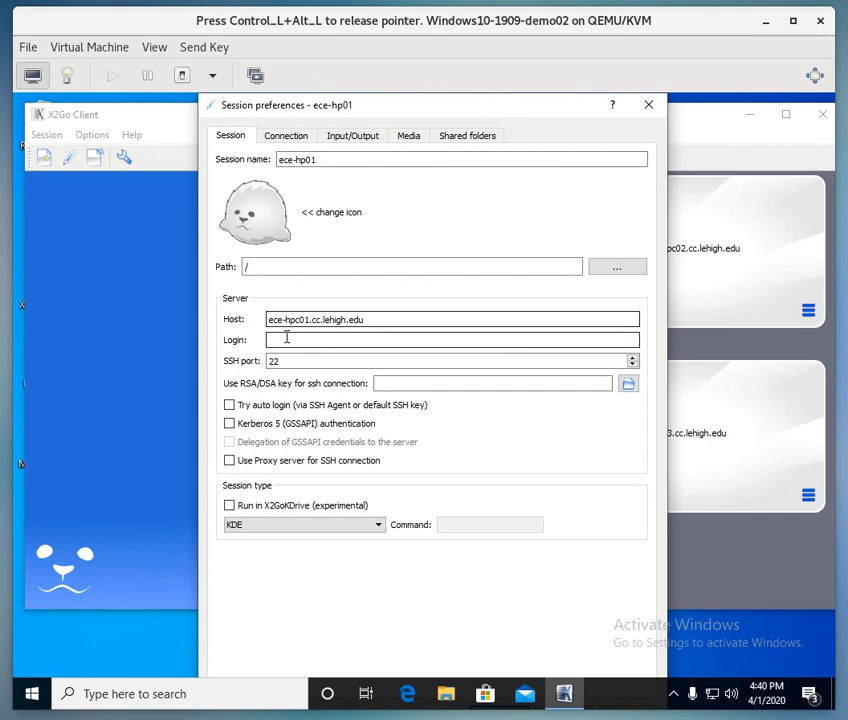
type("dpm3")
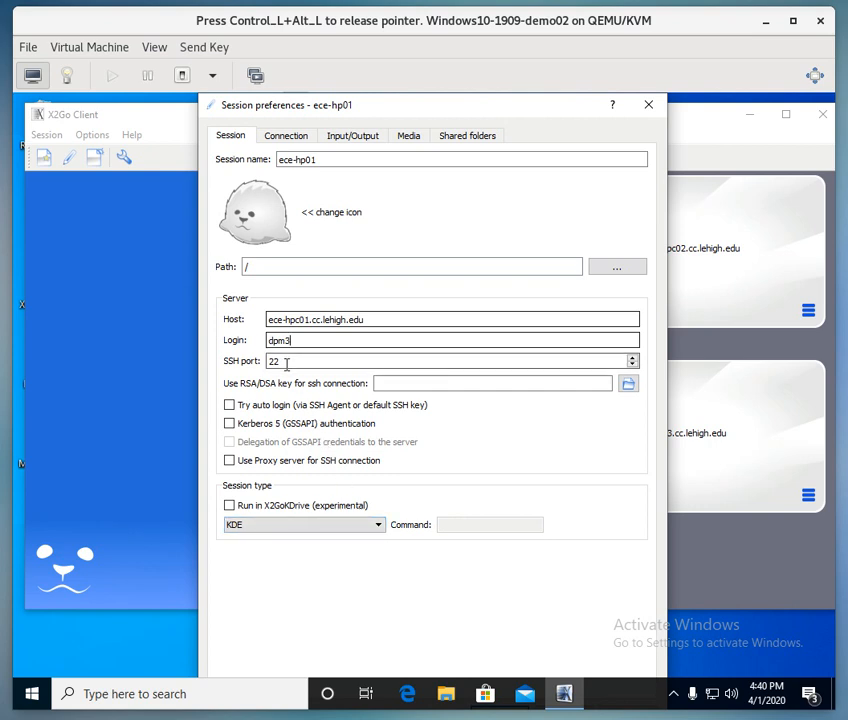
- Set the session type to MATE and save the new session
left_click(379, 529)
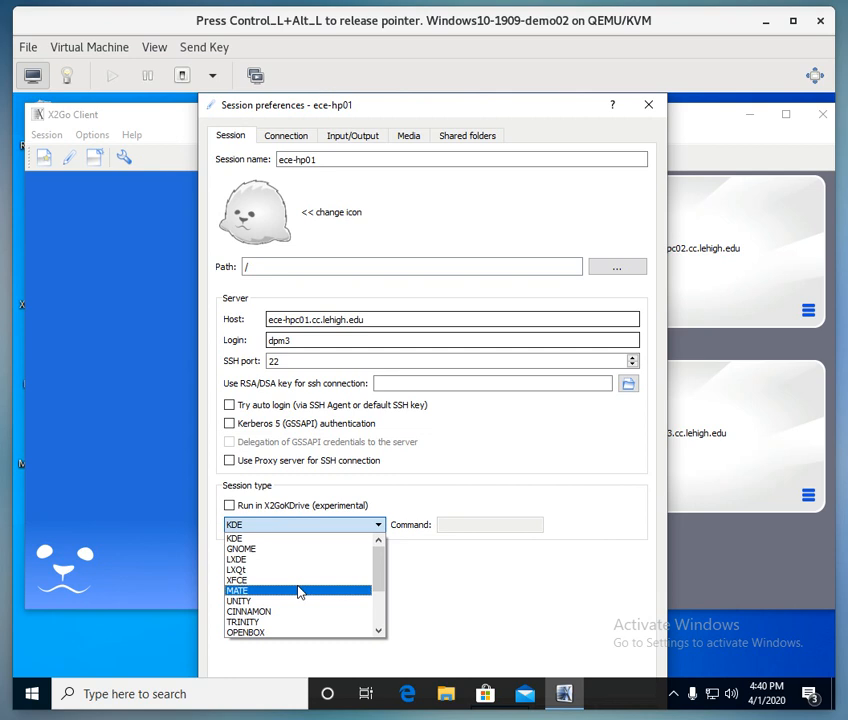
left_click(298, 592)
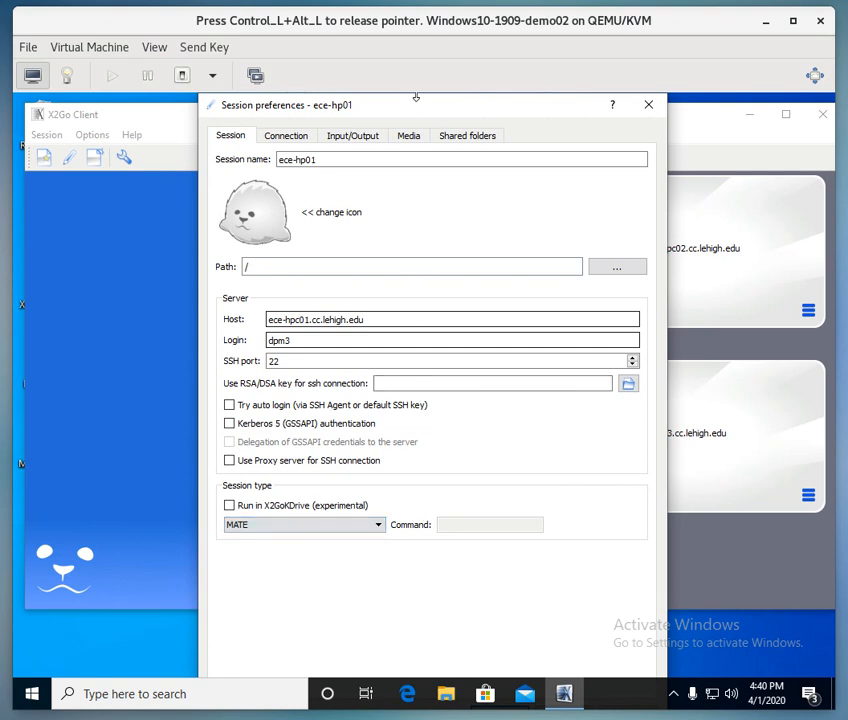
left_click_drag(416, 97, 408, 188)
left_click_drag(408, 210, 398, 143)
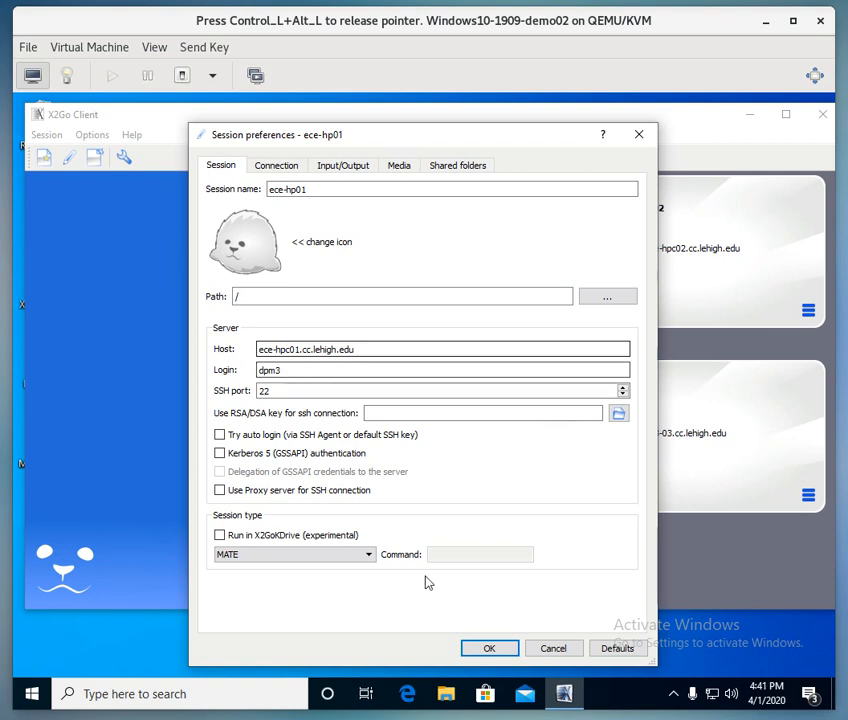
left_click(490, 649)
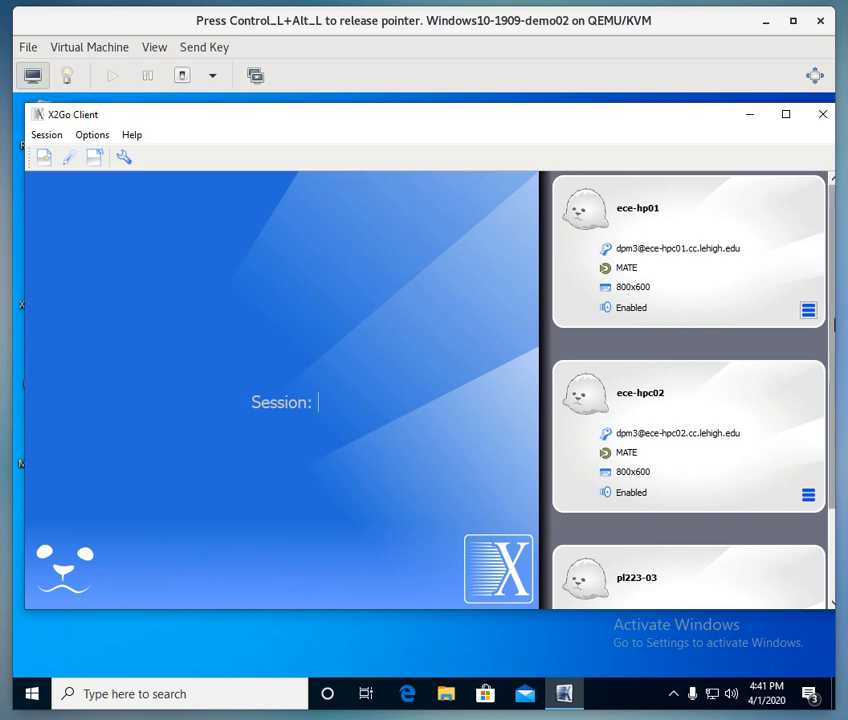
- Correct the name of the ece-hp01 session to ece-hpc01 in its preferences and save the change
left_click(809, 312)
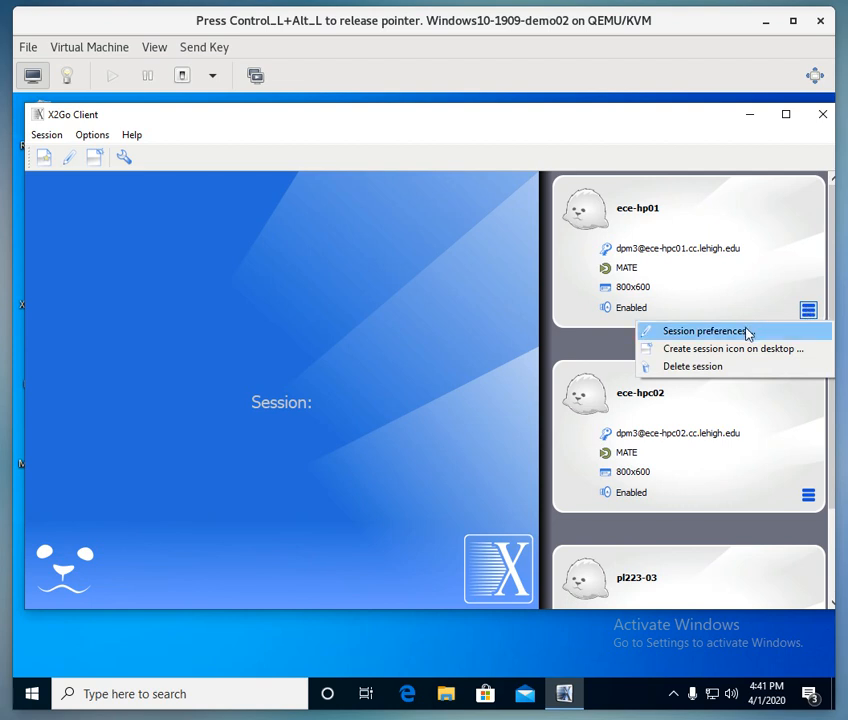
left_click(722, 335)
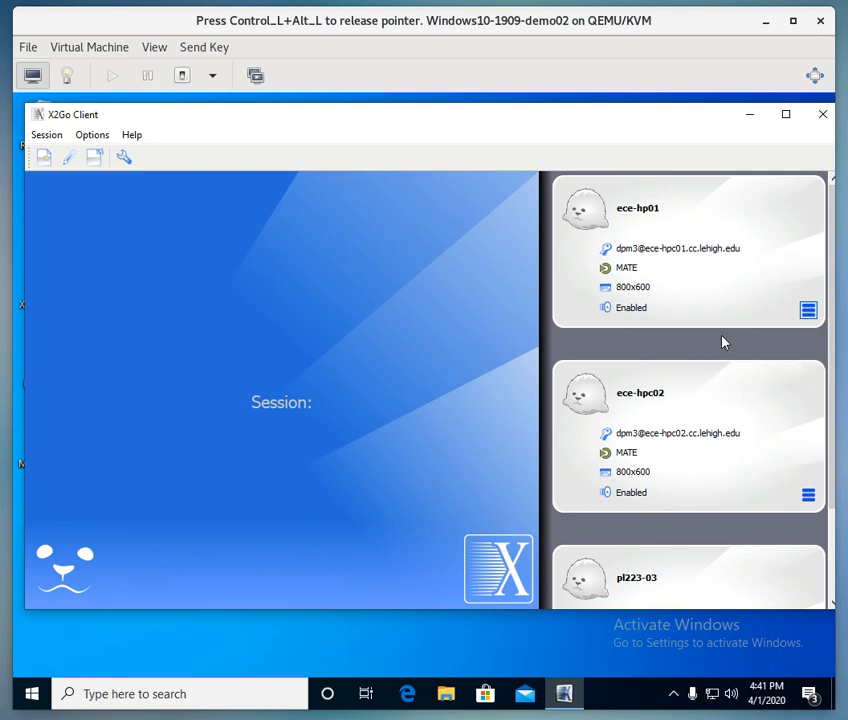
left_click(313, 159)
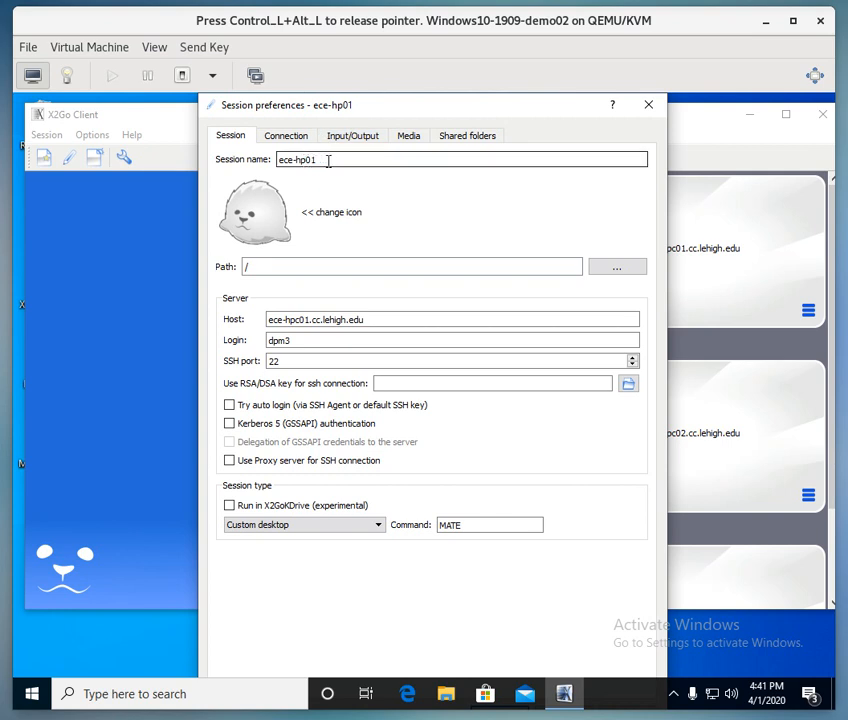
type("c")
left_click_drag(444, 96, 462, 142)
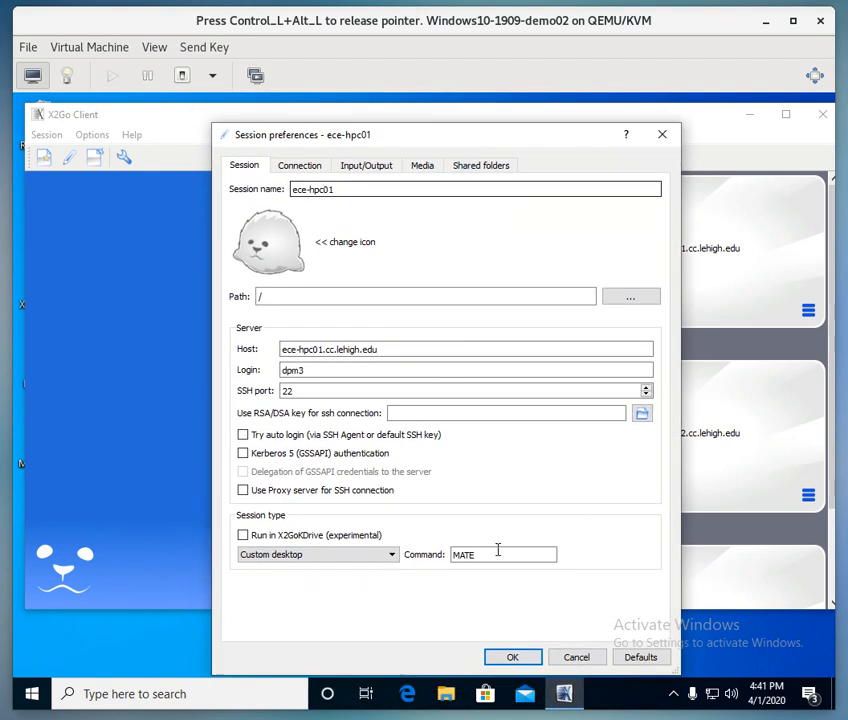
left_click(519, 661)
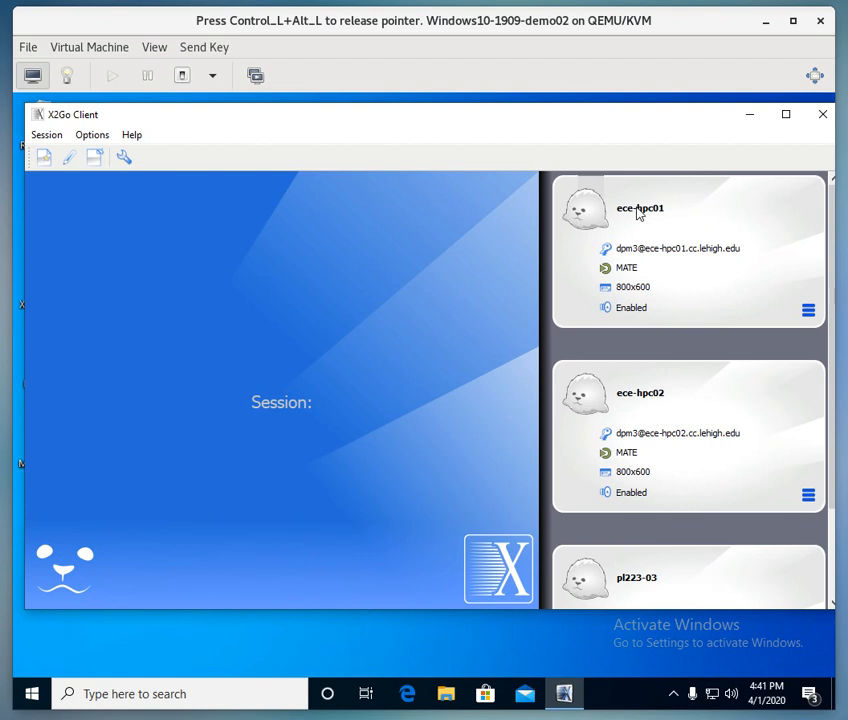
- Connect to the ece-hpc01 session with the account password and trust the server's host key
left_click(638, 213)
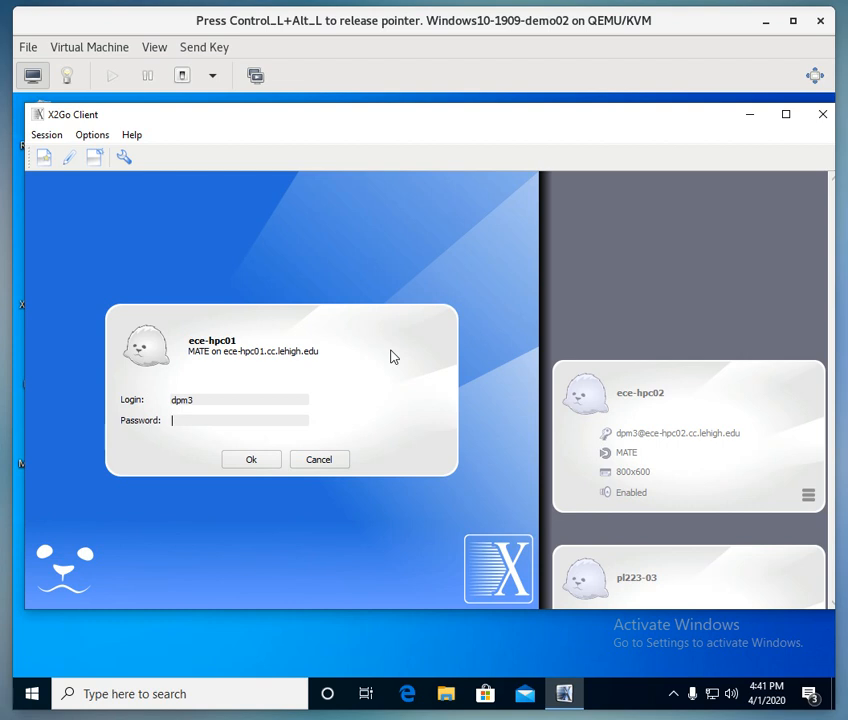
type("************")
key("Return")
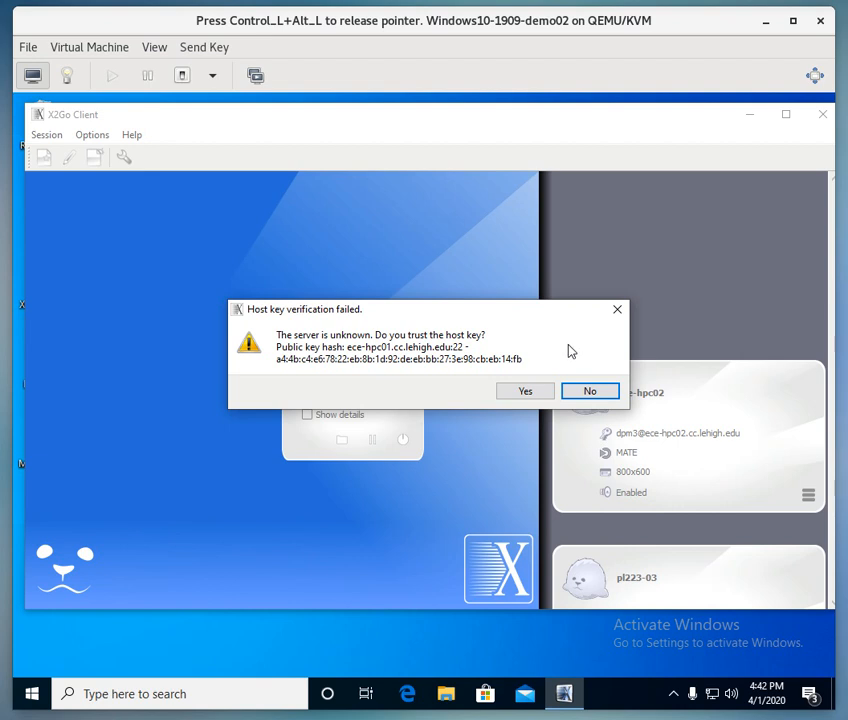
left_click(523, 392)
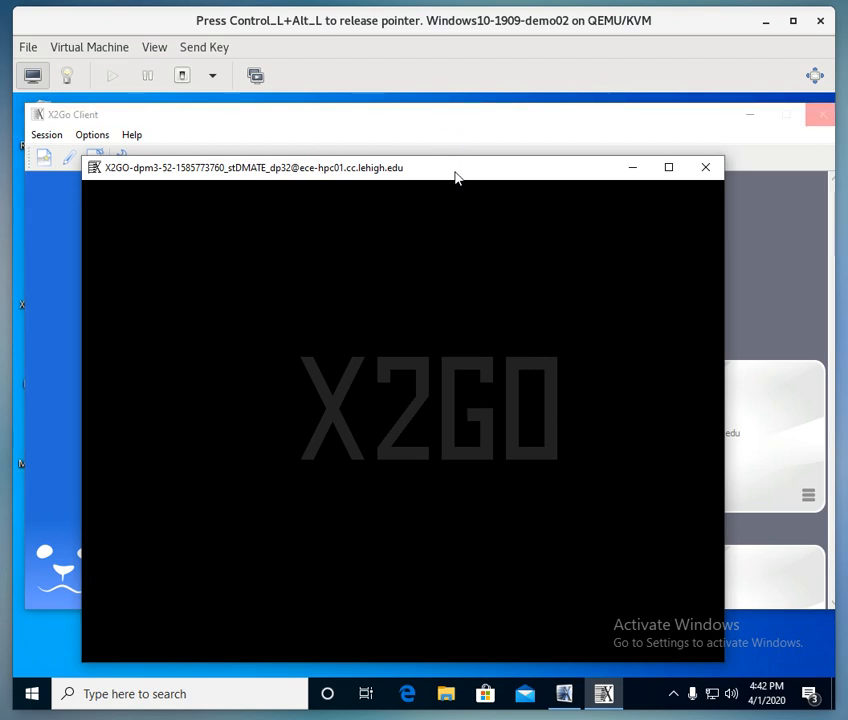
- Move the remote desktop window to the upper-left area of the Windows desktop and enlarge it to fill most of the screen
left_click_drag(455, 177, 398, 127)
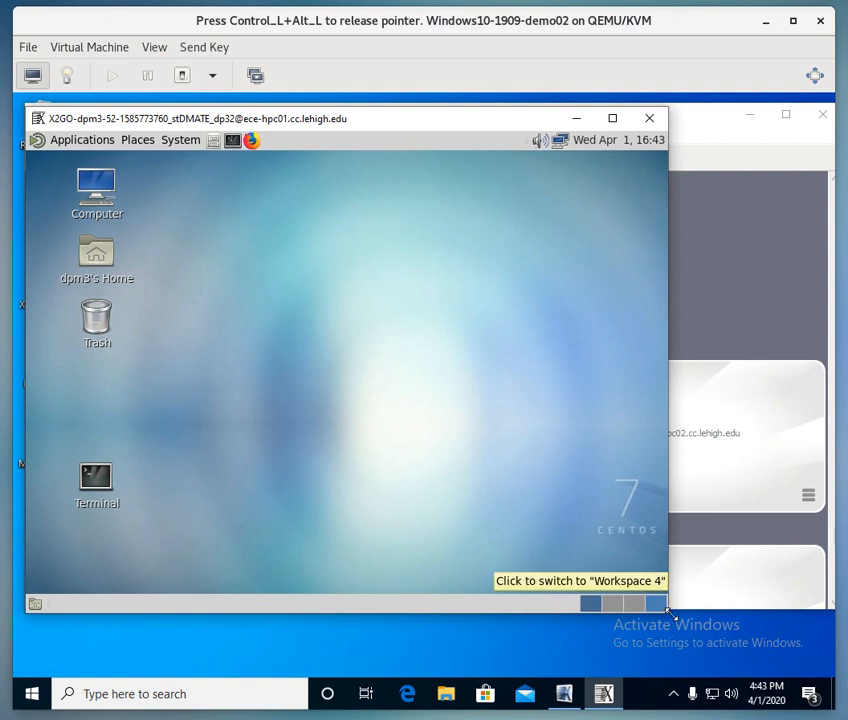
left_click_drag(668, 612, 767, 612)
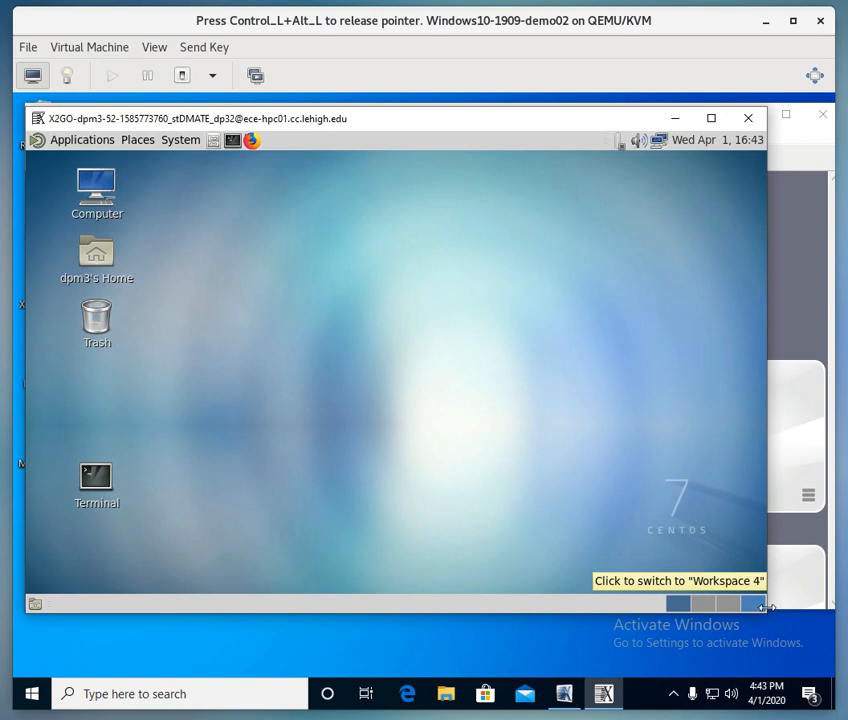
left_click_drag(768, 614, 808, 664)
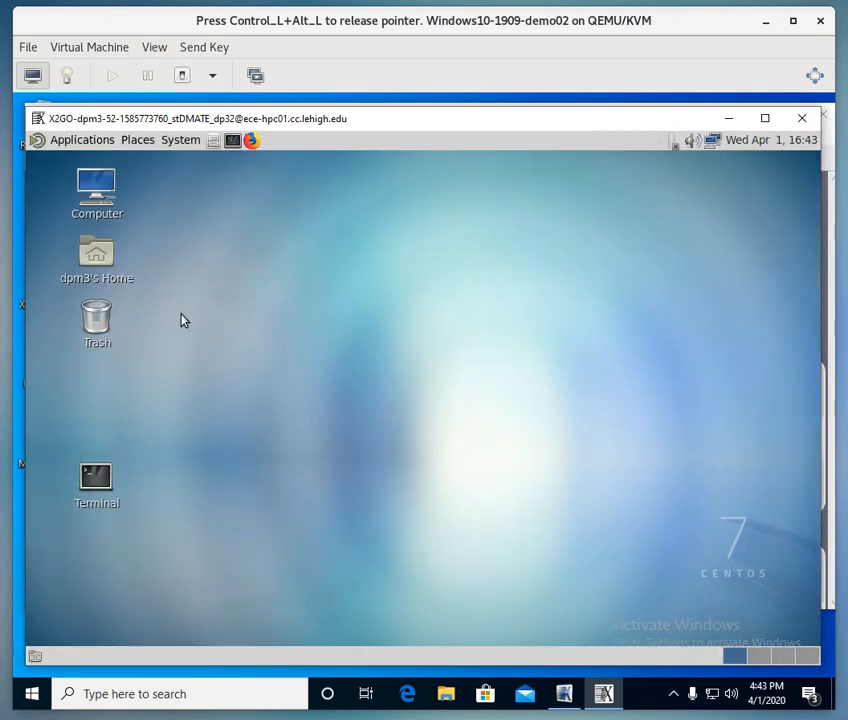
- Open the Terminal application from the System Tools on the remote MATE desktop
left_click(92, 142)
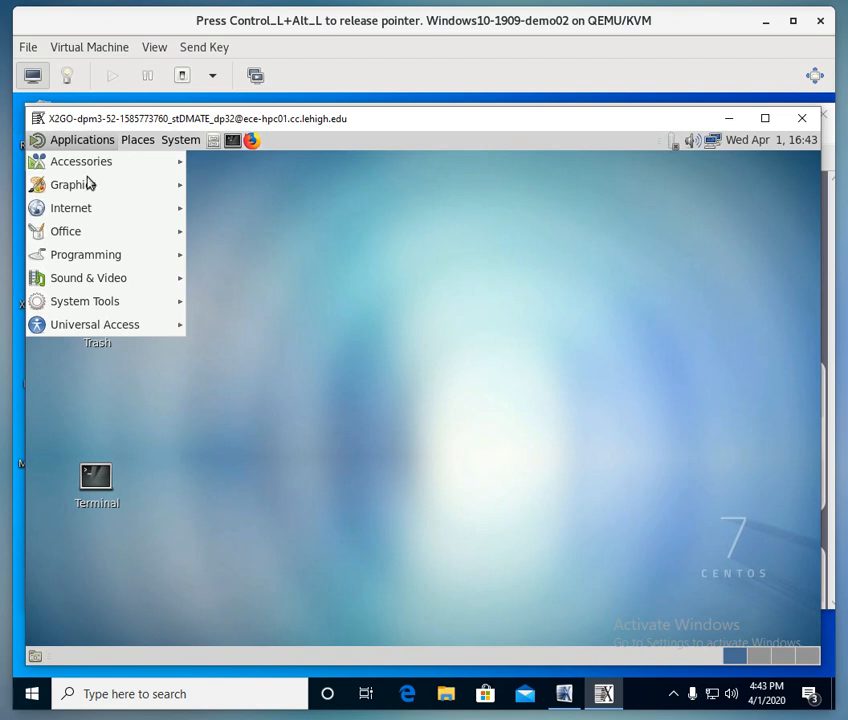
mouse_move(111, 318)
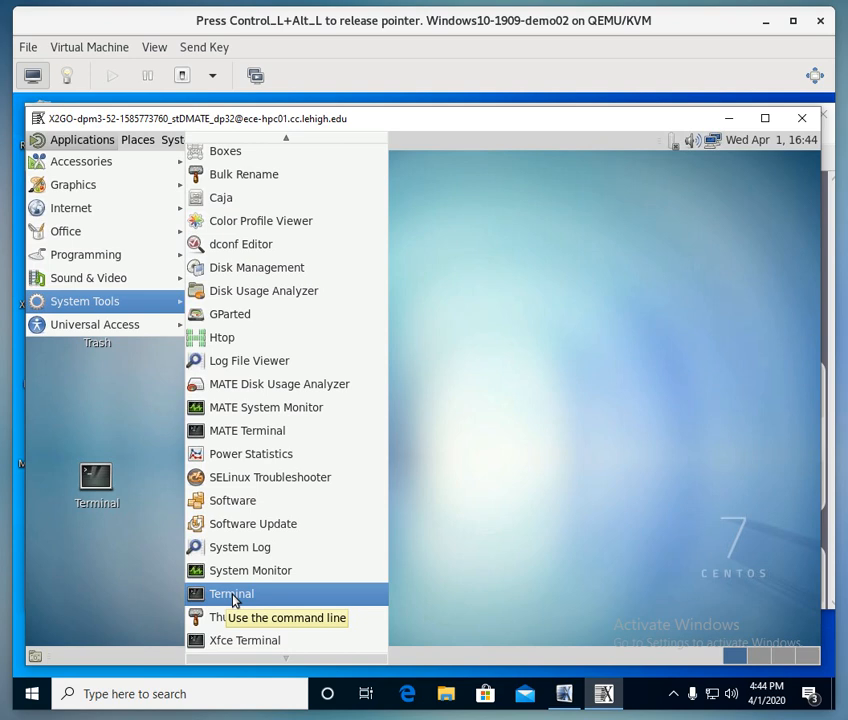
right_click(233, 600)
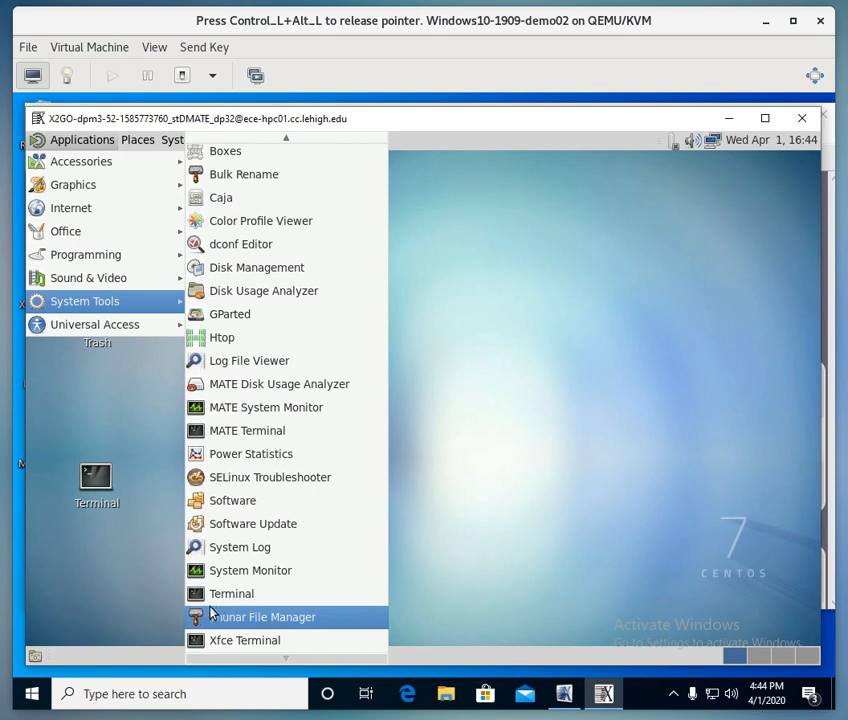
left_click(224, 596)
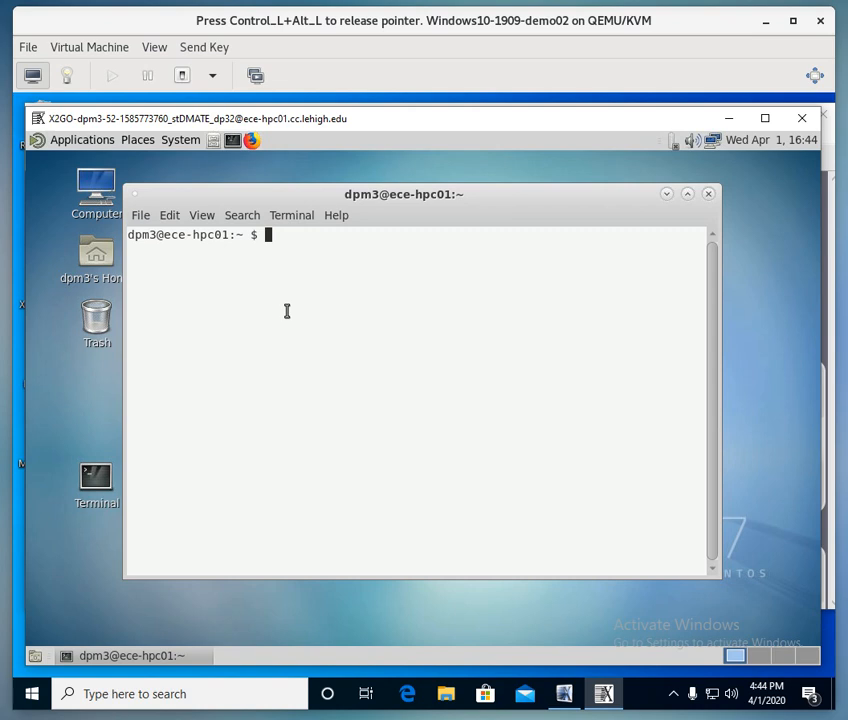
- Launch the text editor in the background with "gedit &" and close its empty document window
type("gedit &")
key("Return")
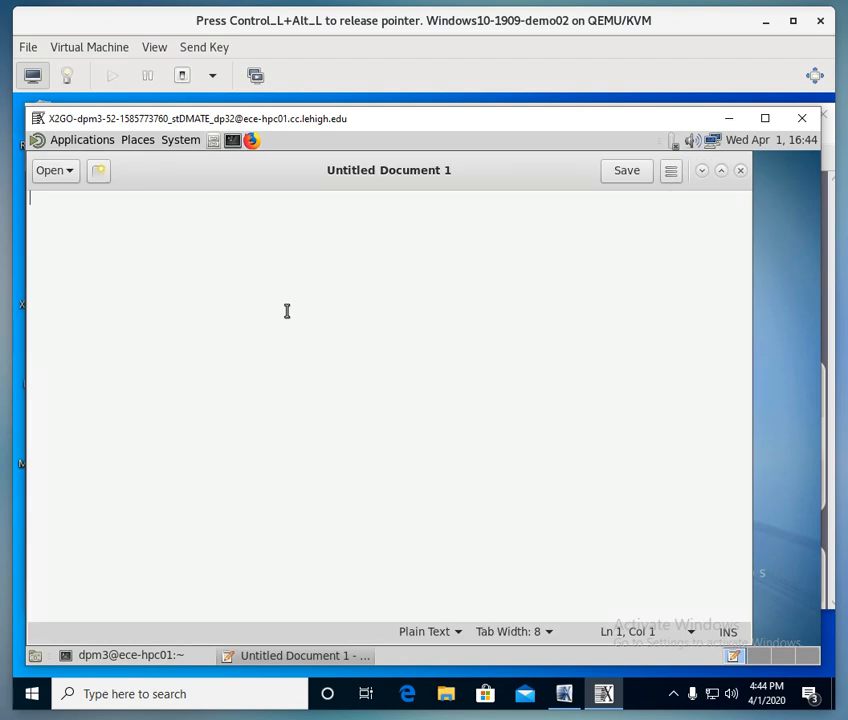
left_click(741, 173)
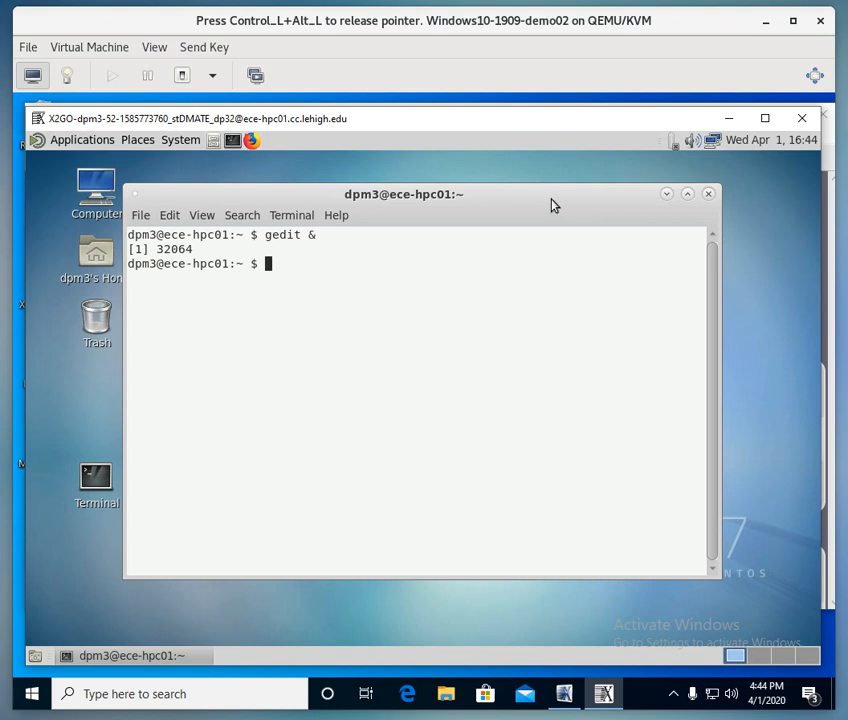
- Run "gedit" in the foreground, uncover the terminal behind it and enter several blank lines there to test the prompt
type("gedit")
key("Return")
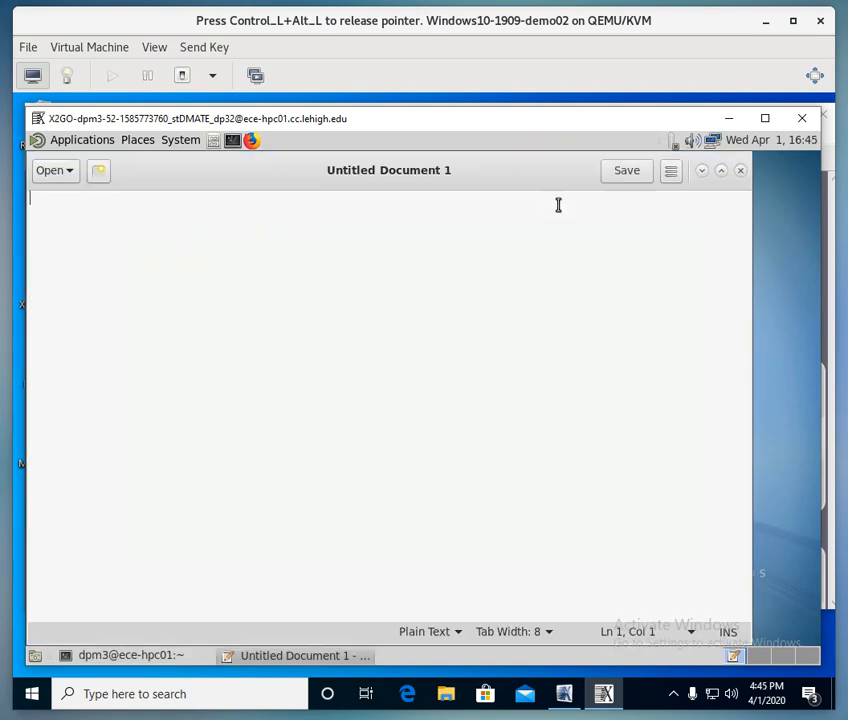
left_click_drag(487, 165, 820, 231)
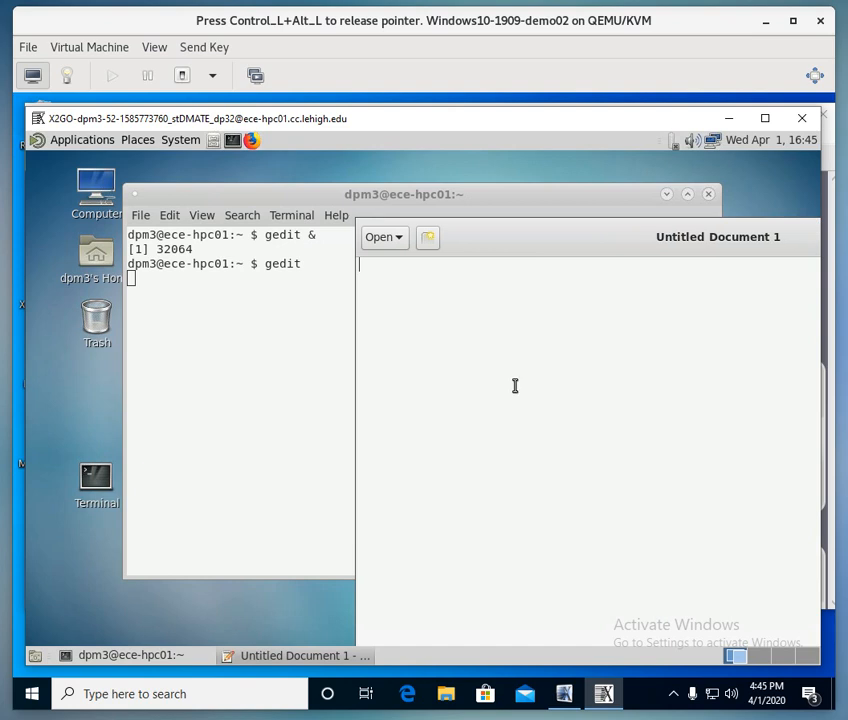
left_click(185, 440)
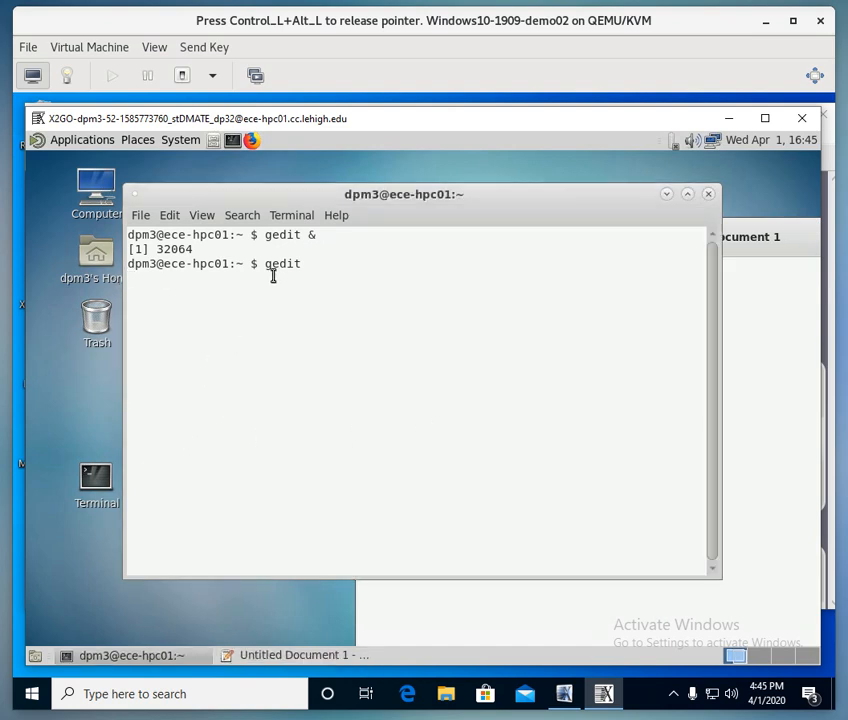
key("Return")
key("Return")
key("Return")
- Bring the gedit window back fully into view and close it to free the terminal prompt
left_click(471, 625)
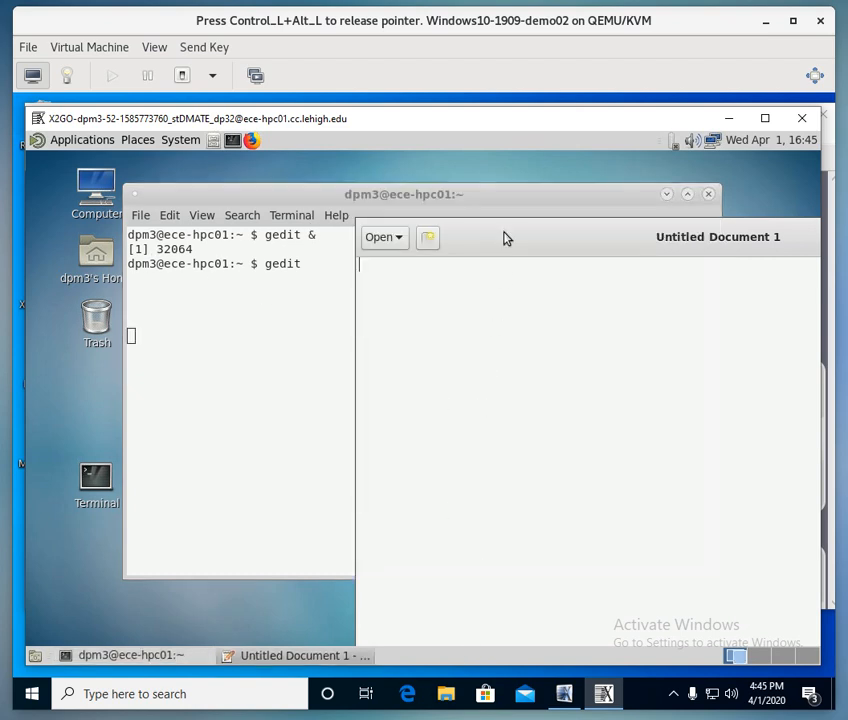
left_click_drag(490, 236, 204, 176)
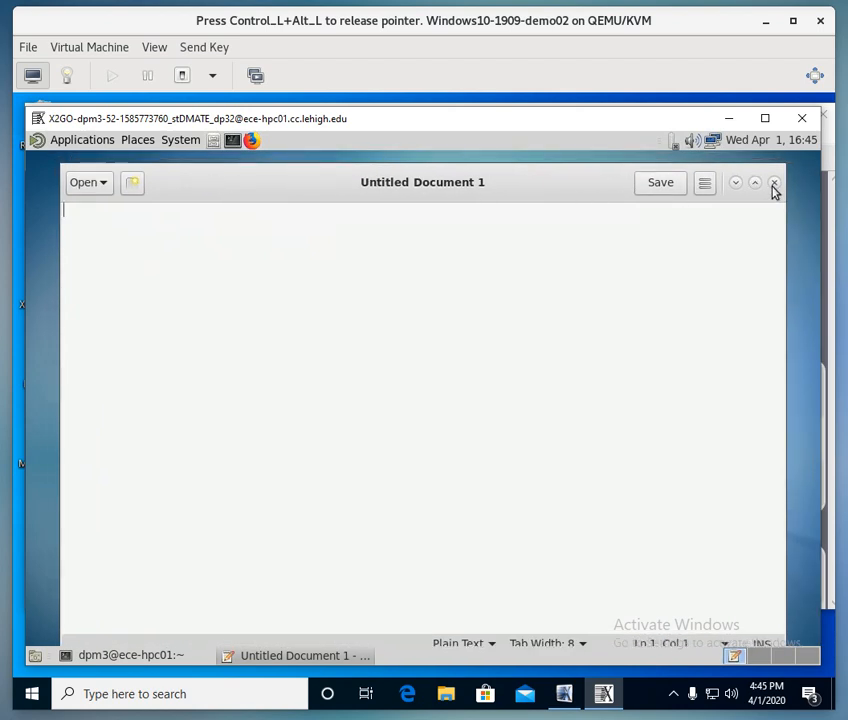
left_click(774, 183)
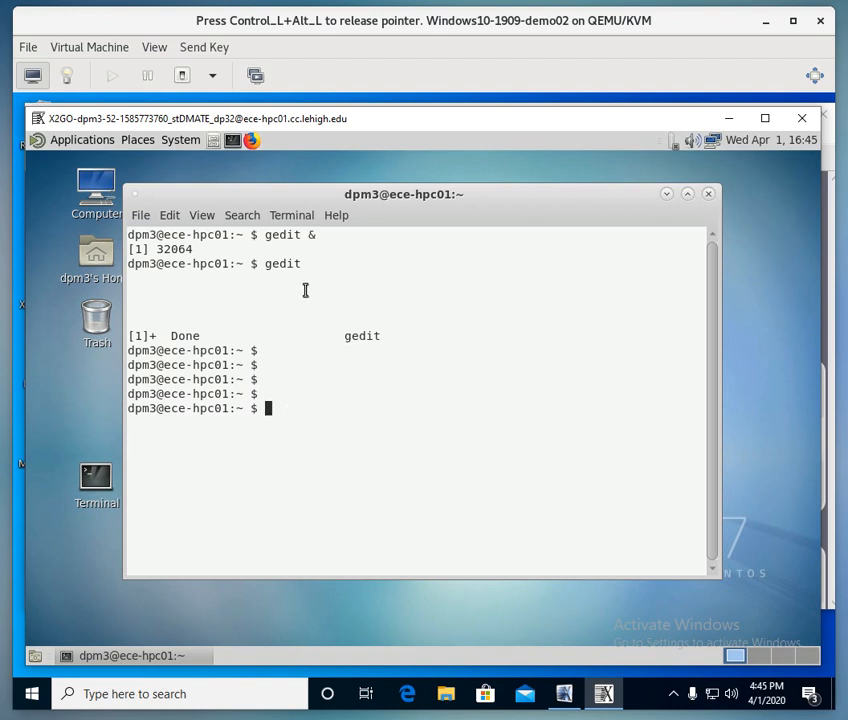
- Launch "gedit &" in the background and shift the editor and terminal windows apart to expose the prompt
type("gedit &")
key("Return")
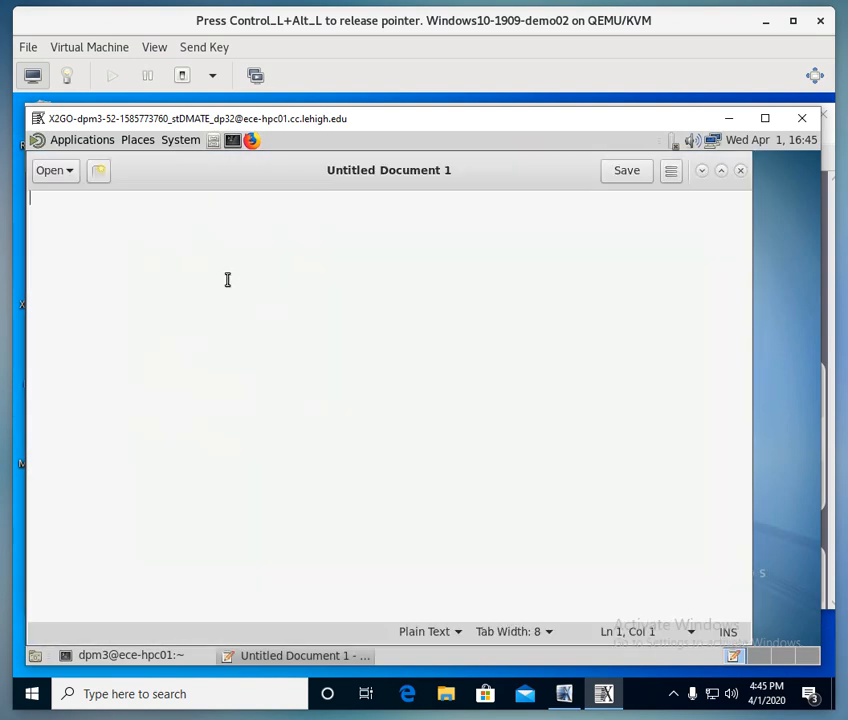
left_click_drag(165, 184, 467, 204)
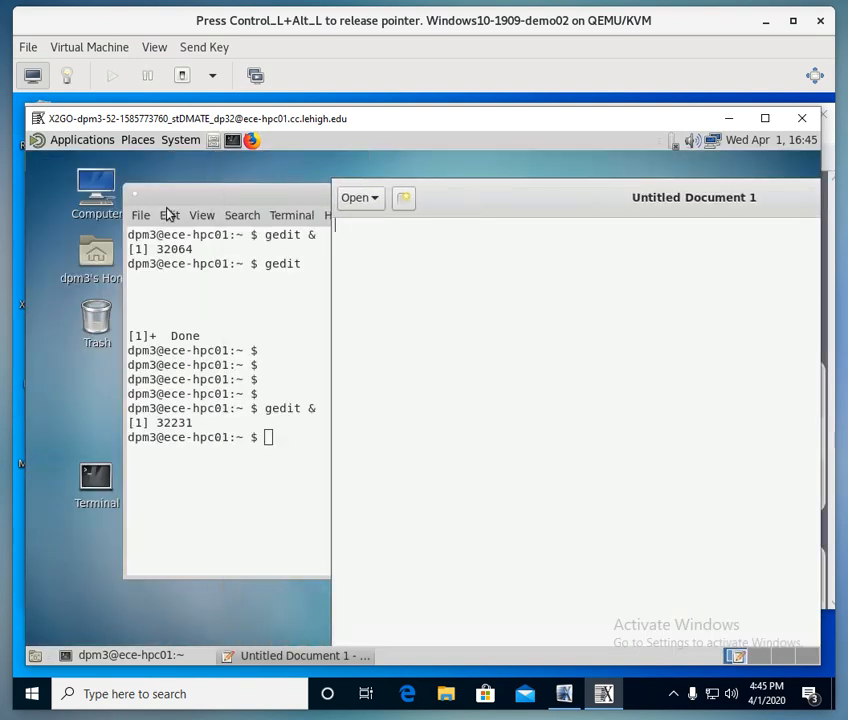
left_click(182, 197)
left_click_drag(203, 201, 118, 183)
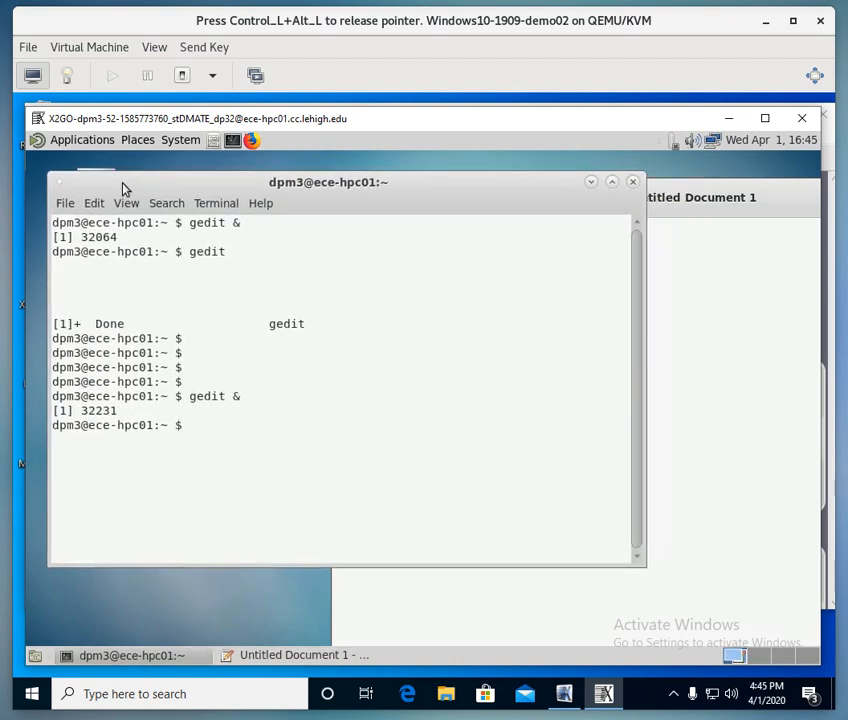
- Start the system monitor in the background from the terminal with "gnome-system-monitor &"
type("gnome-syste")
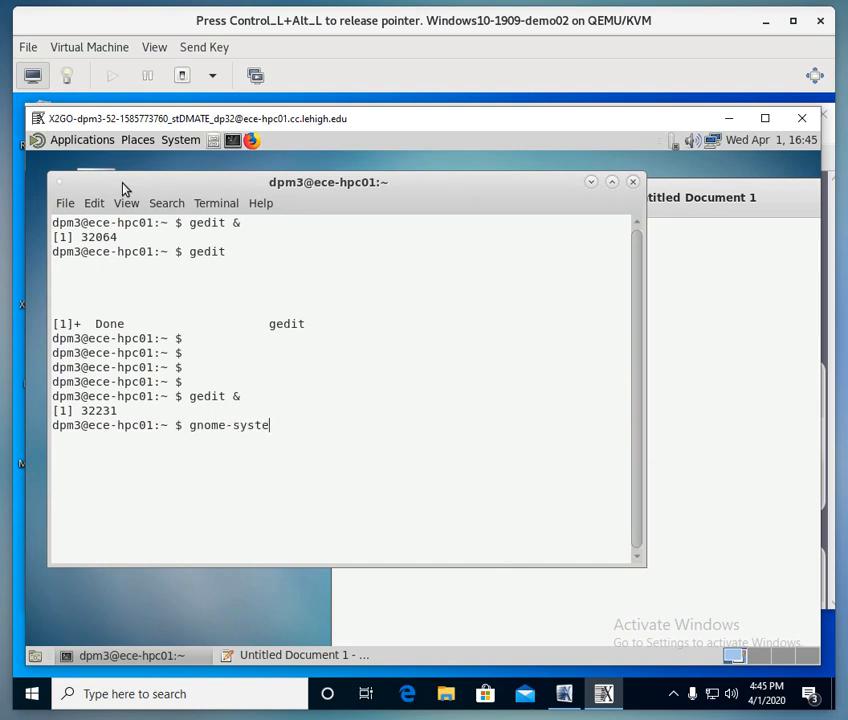
type("m-mo")
type("itor")
key("BackSpace")
key("BackSpace")
key("BackSpace")
key("BackSpace")
type("nitor ")
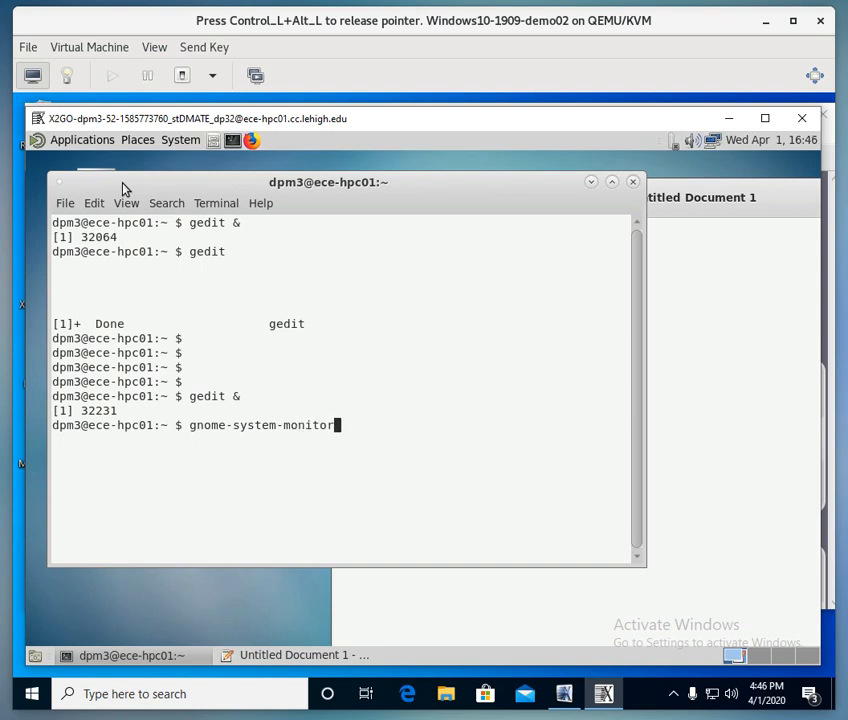
type("&")
key("Return")
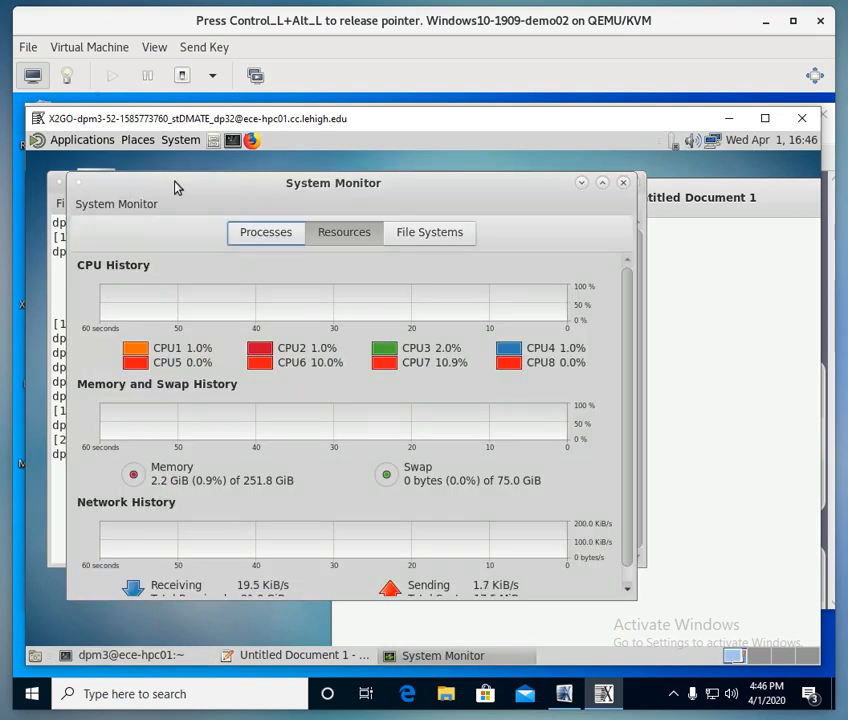
- Move the System Monitor window aside to check the terminal prompt behind it, and close System Monitor
left_click_drag(176, 182, 426, 235)
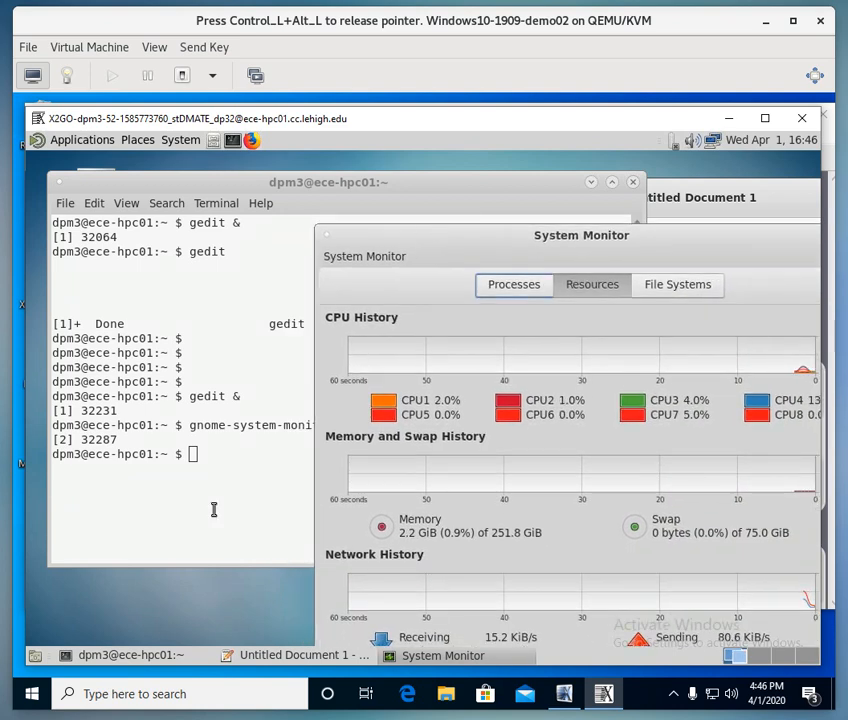
left_click(215, 509)
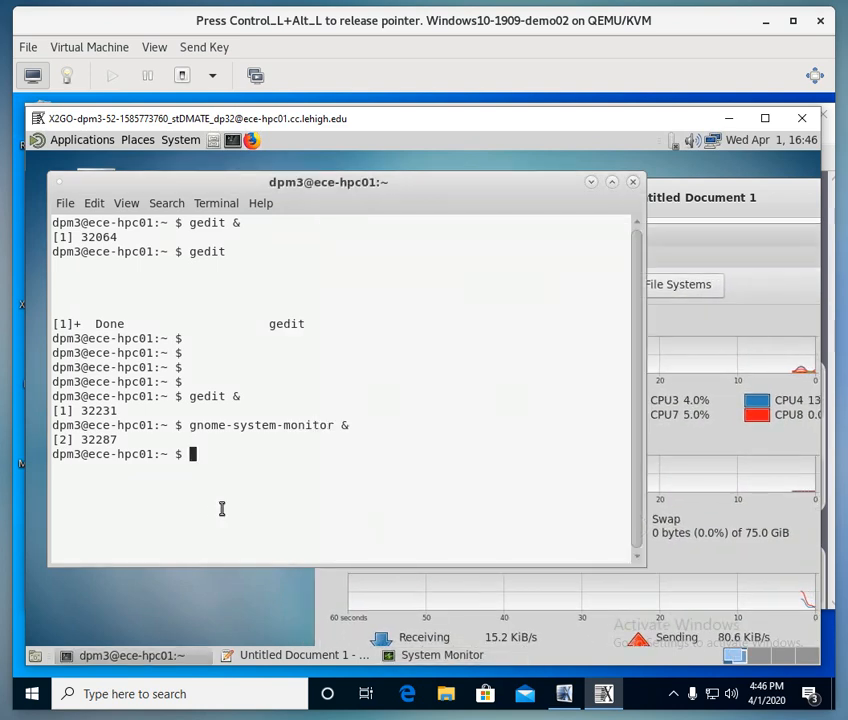
left_click(664, 243)
left_click_drag(658, 238, 553, 231)
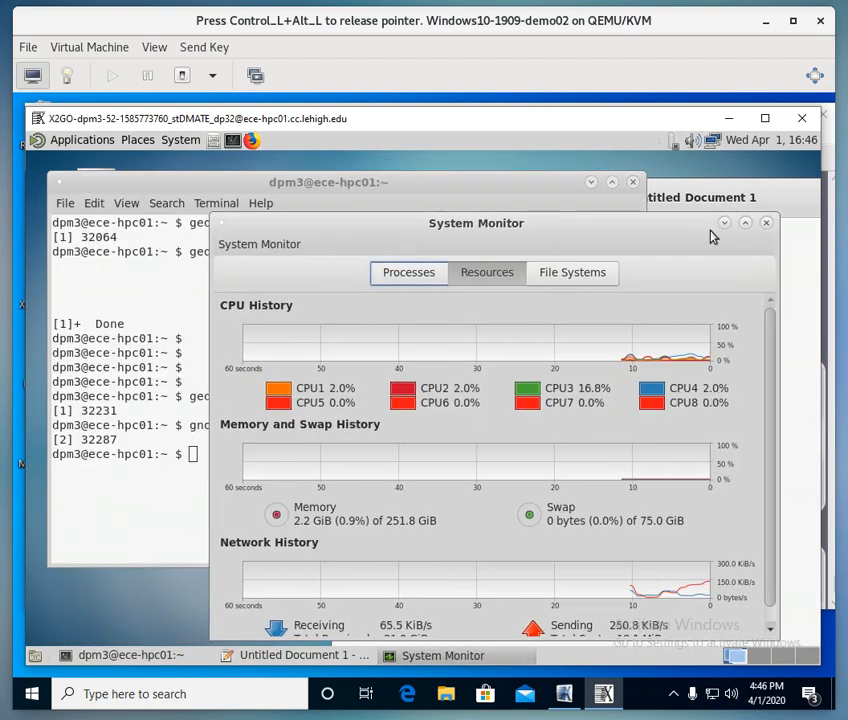
left_click(768, 229)
- Close the remaining gedit window and end the terminal session with "exit"
left_click(783, 205)
left_click_drag(779, 200, 535, 187)
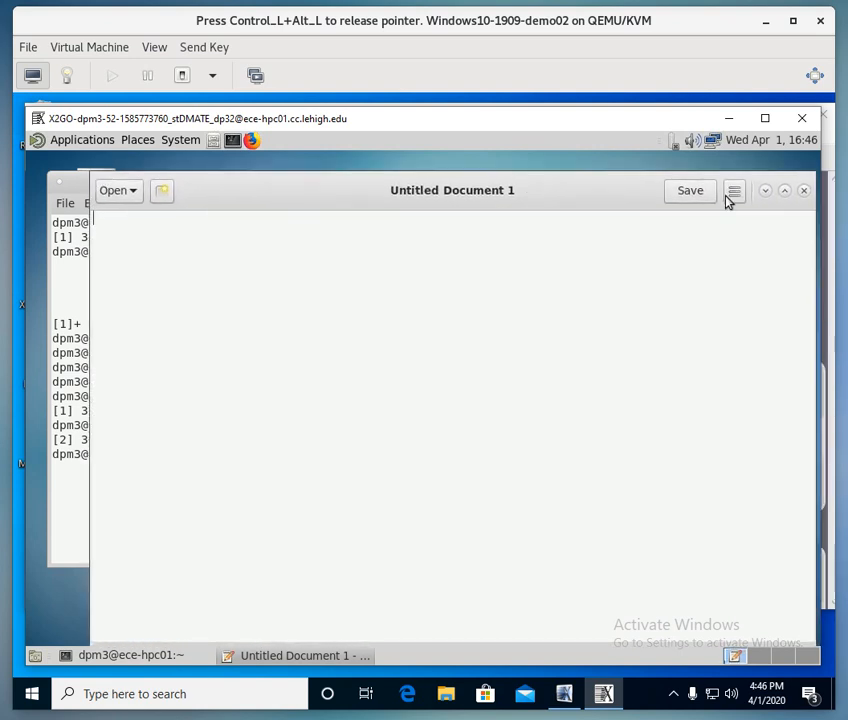
left_click(805, 193)
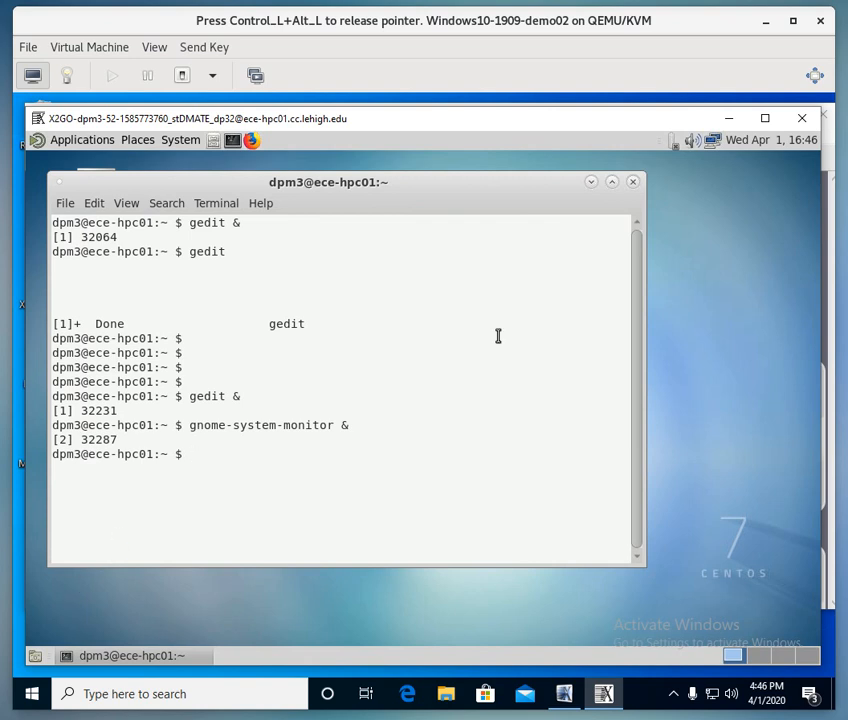
type("exit")
key("Return")
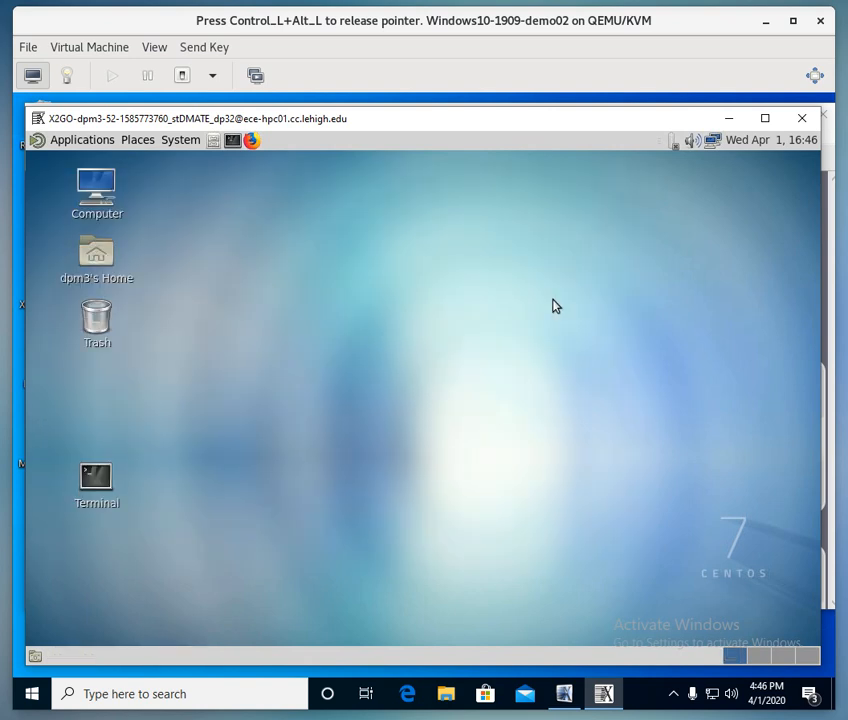
- Log out of the MATE desktop, cancel the ece-hpc01 login prompt in X2Go Client and release the pointer from the virtual machine
left_click(185, 145)
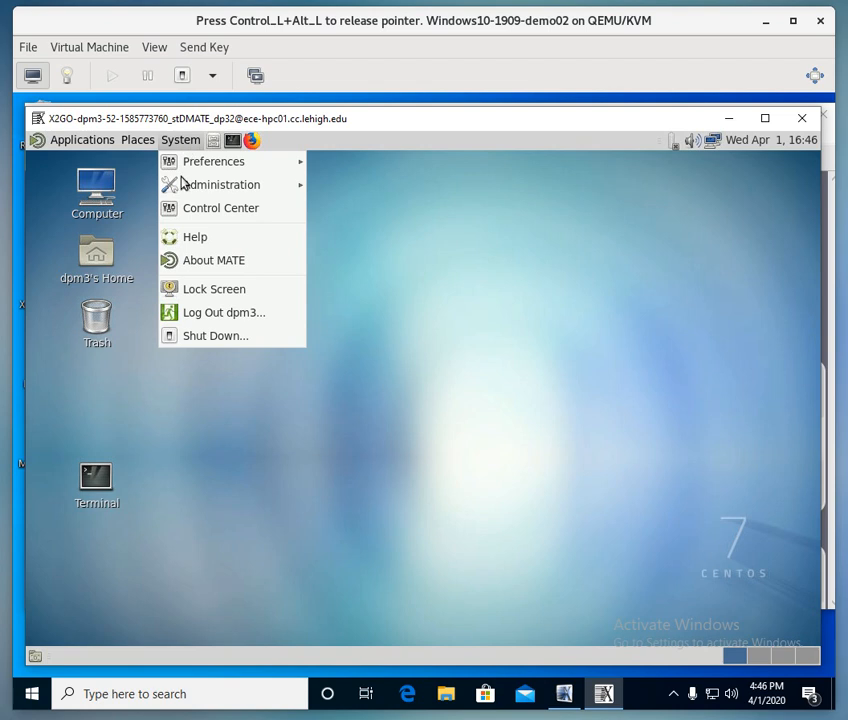
left_click(214, 314)
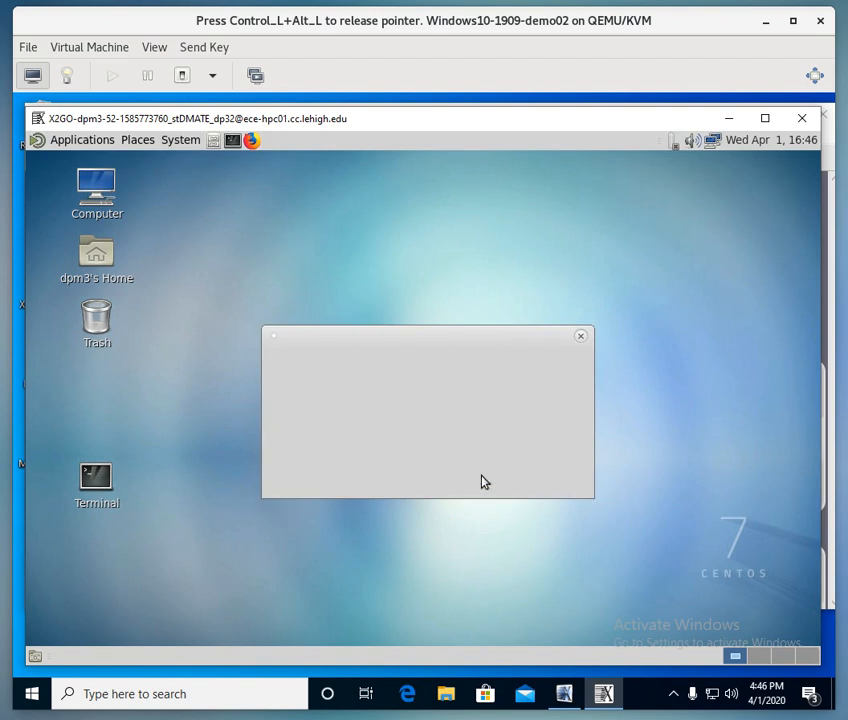
left_click(483, 479)
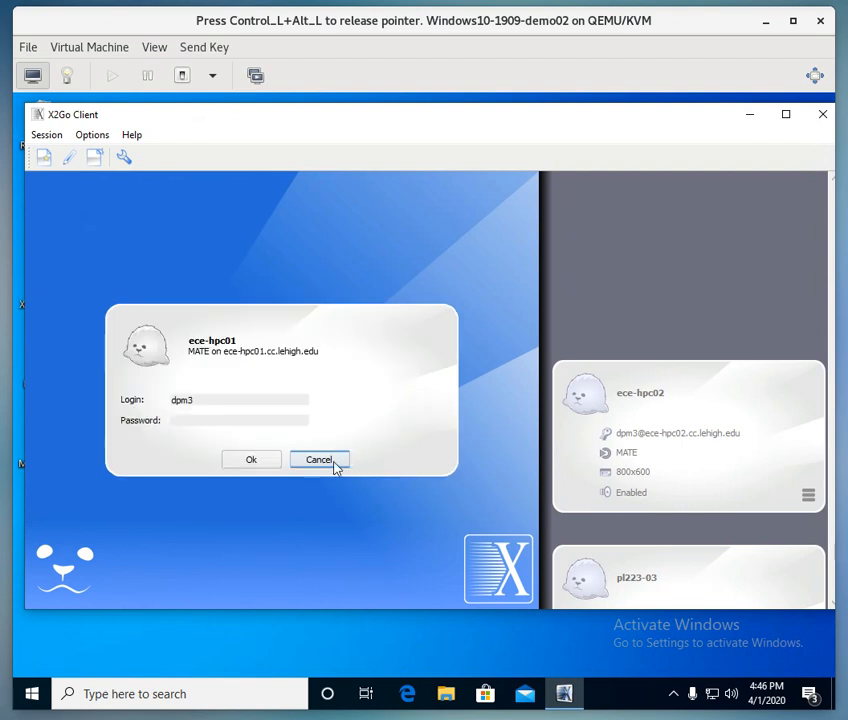
left_click(336, 462)
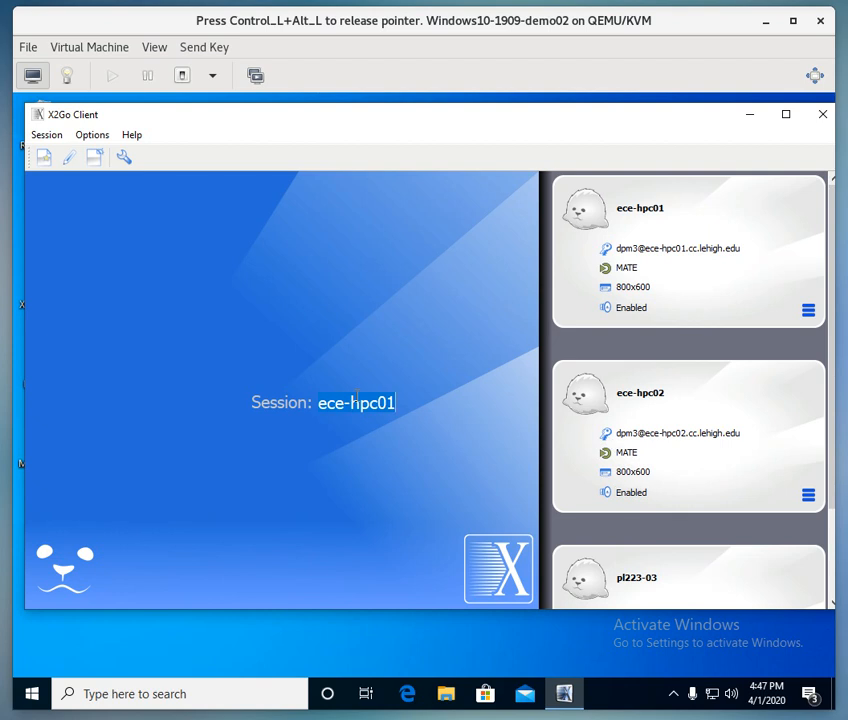
key("ctrl+alt")
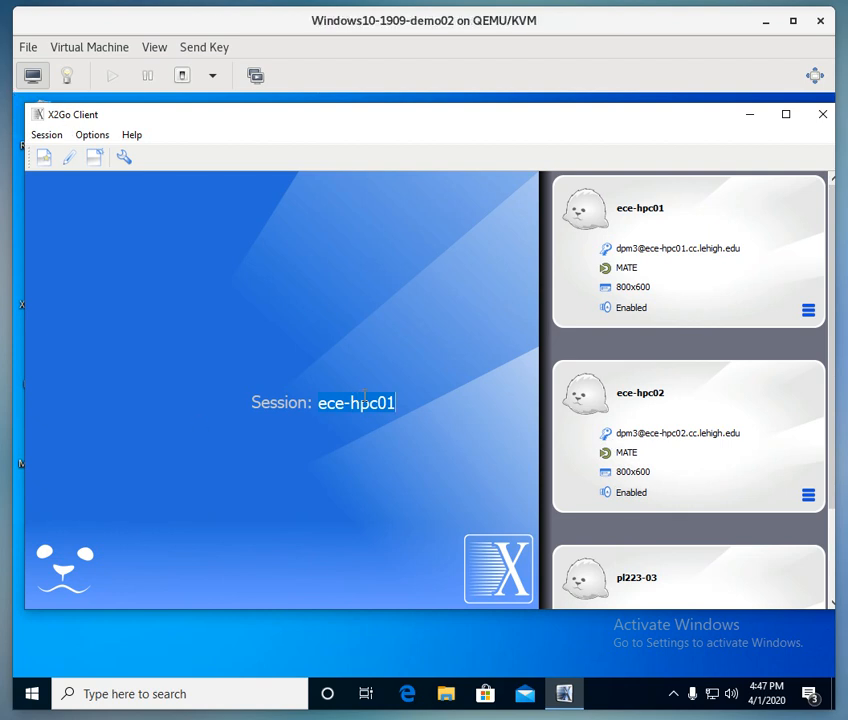